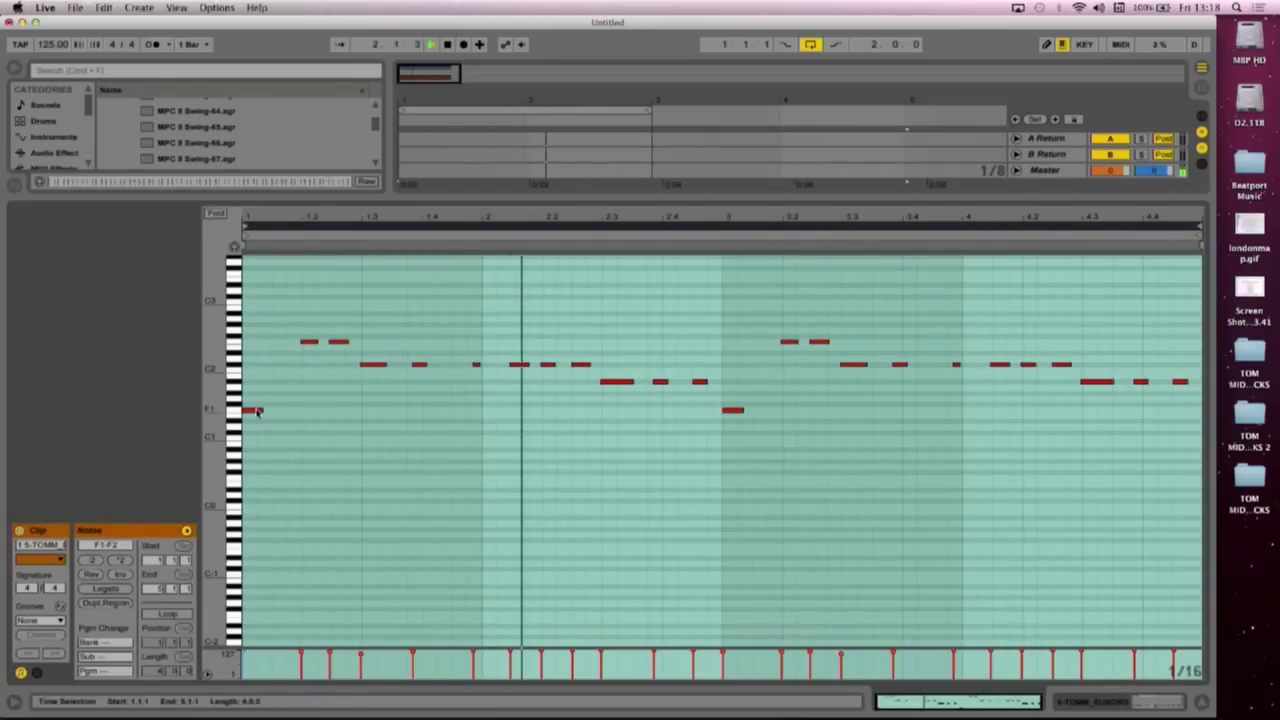
Step: Transpose all notes in the TOMM_SUBORG MIDI clip up two semitones
left_click_drag(257, 411, 257, 400)
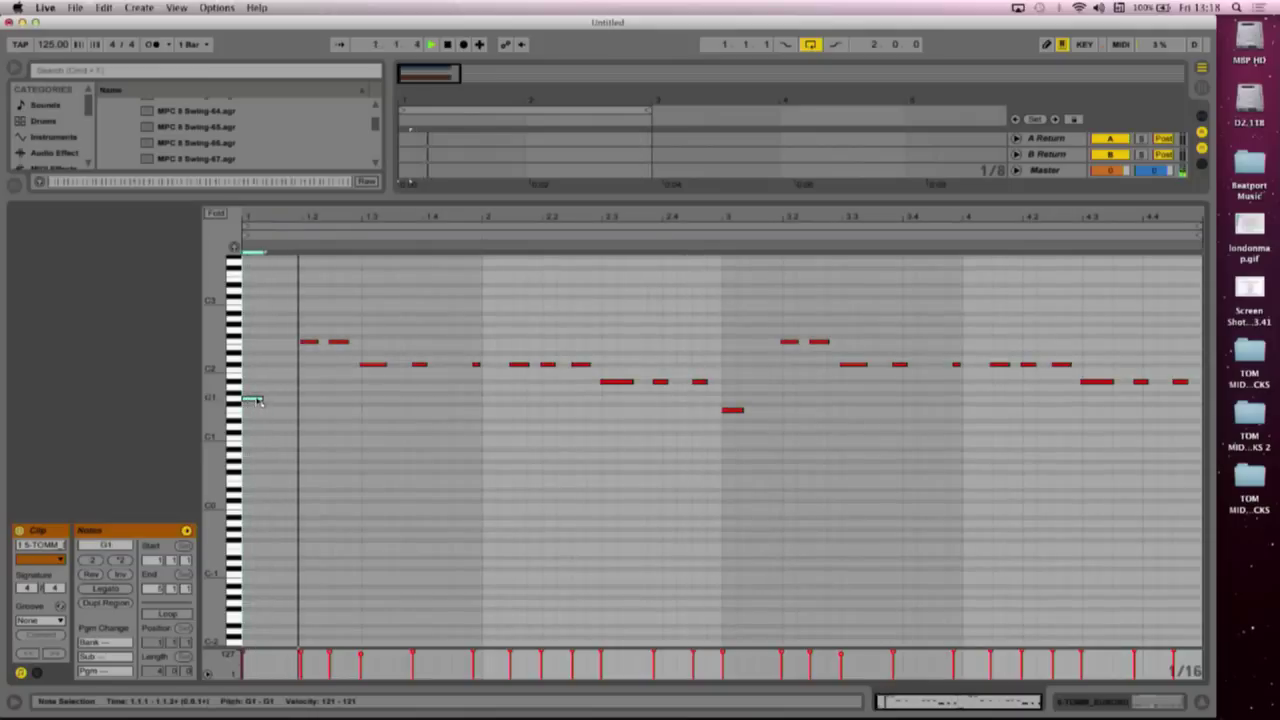
key("super+z")
left_click(265, 430)
key("super+a")
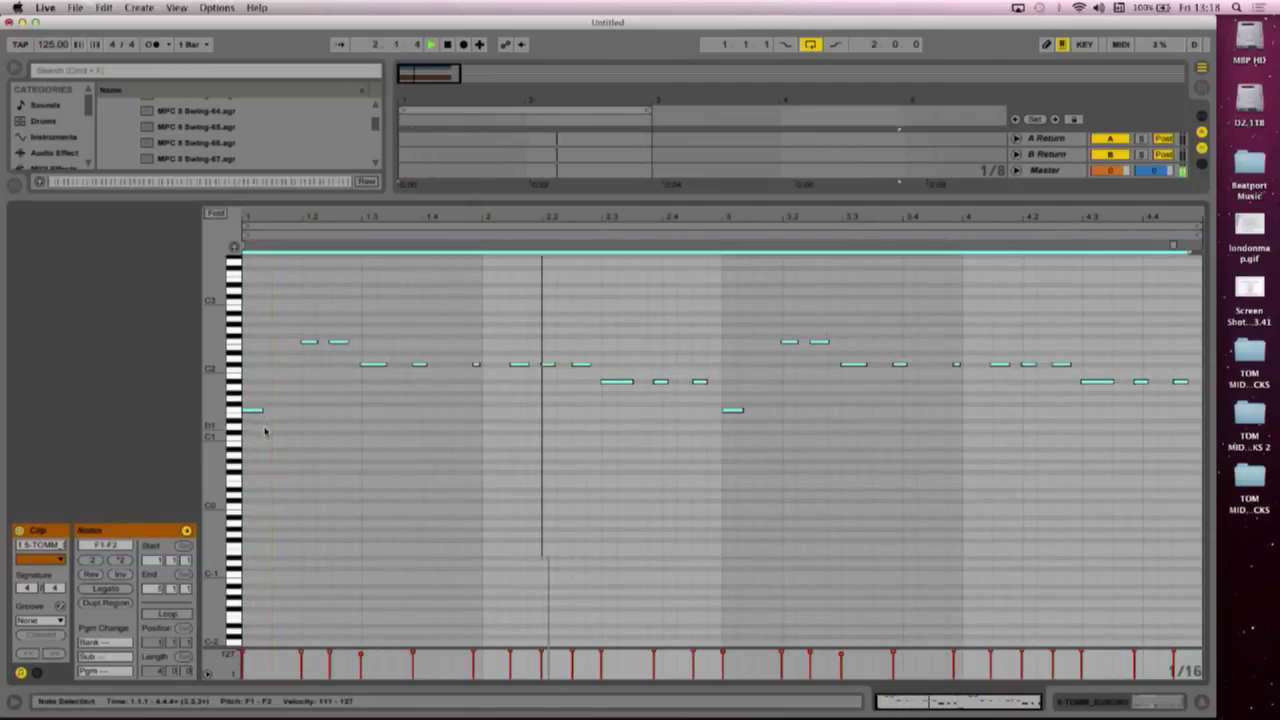
key("Up")
key("Up")
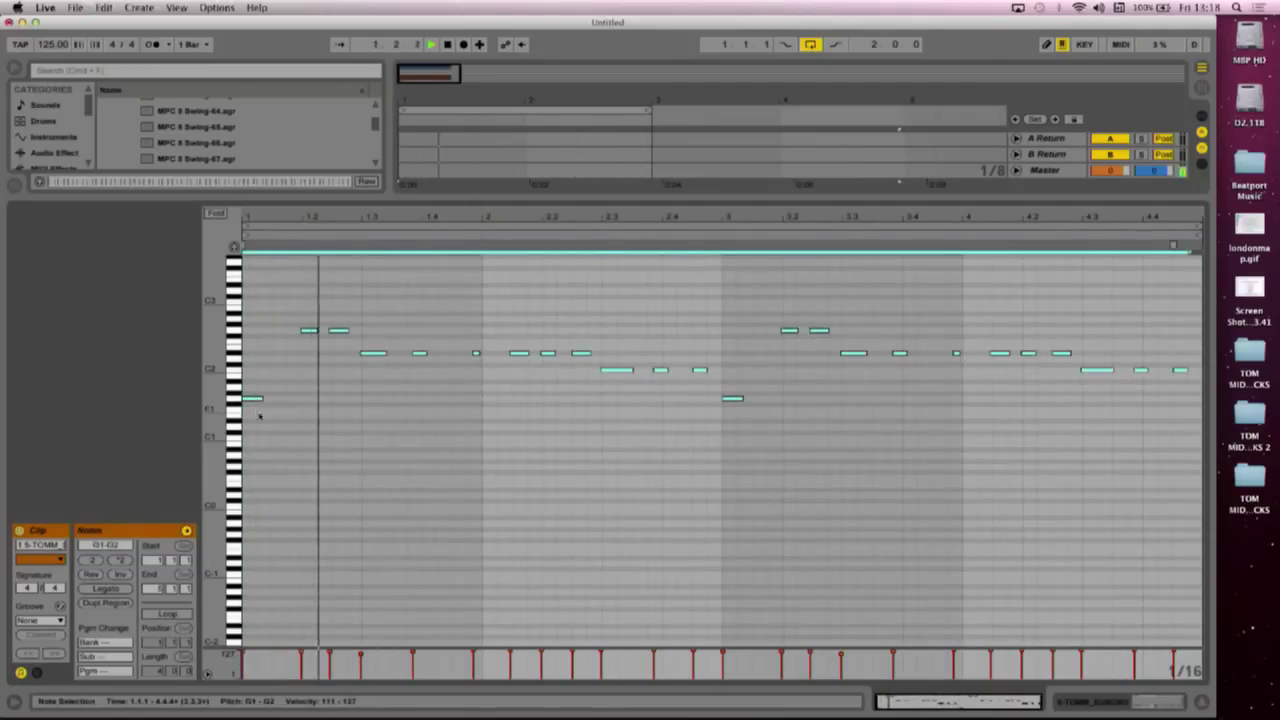
left_click(291, 433)
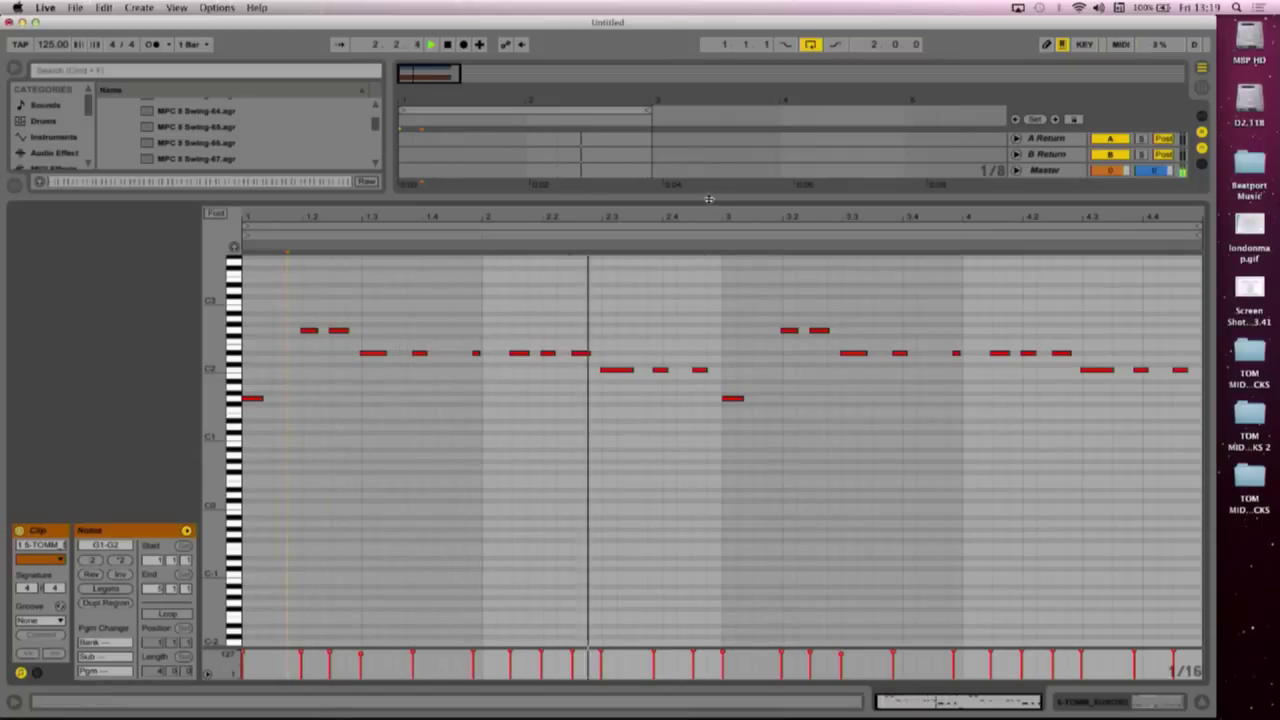
Step: Shrink the note editor to reveal the arrangement, extend the arrangement loop to four bars, and stop playback
left_click_drag(708, 199, 689, 585)
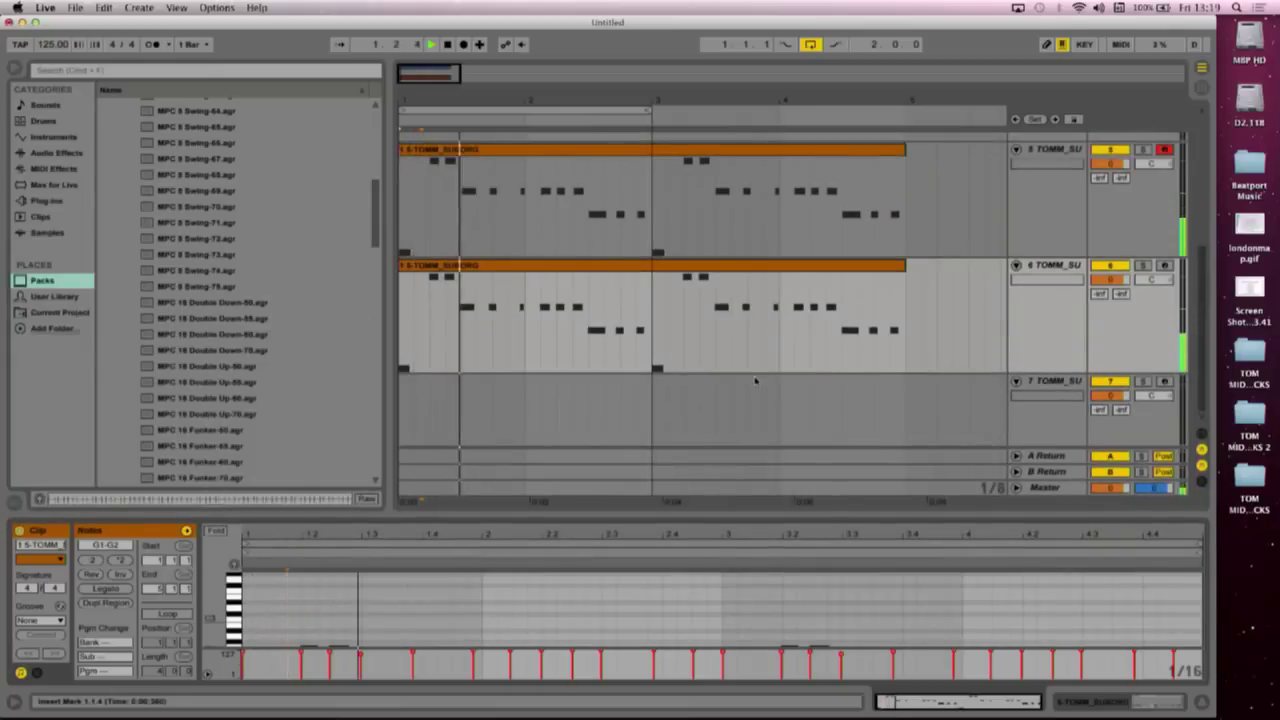
left_click(755, 381)
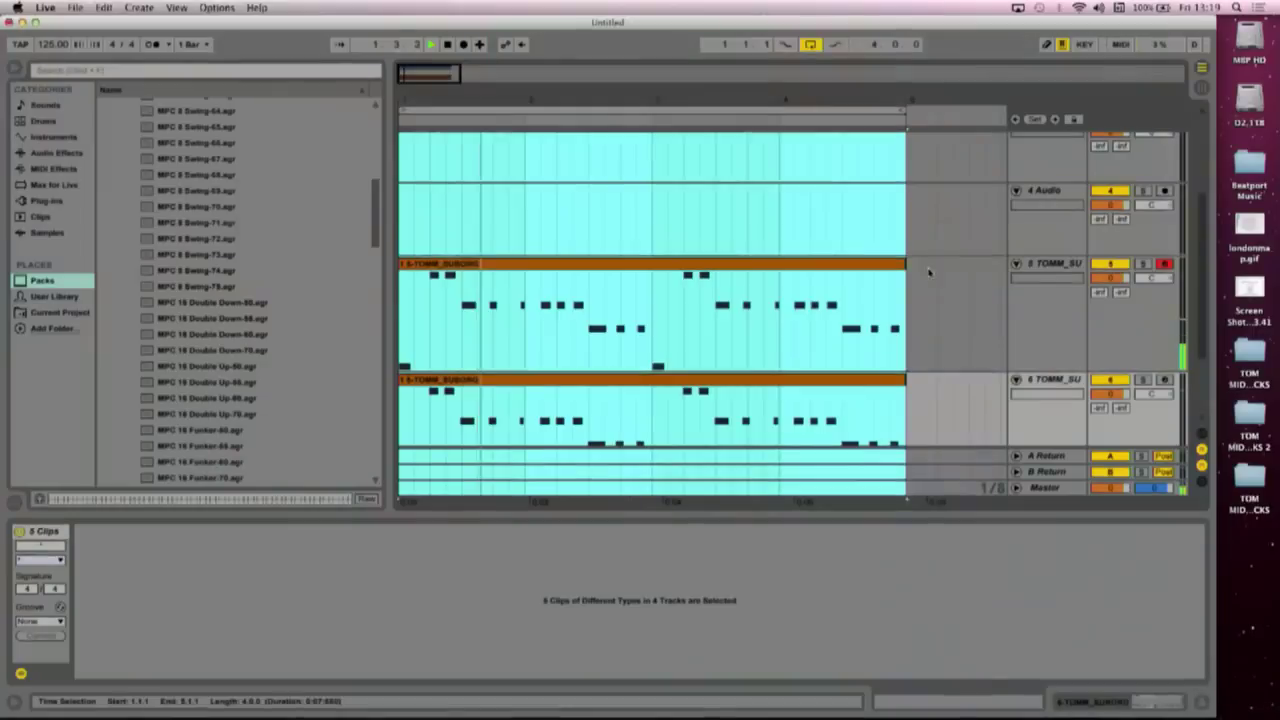
key("space")
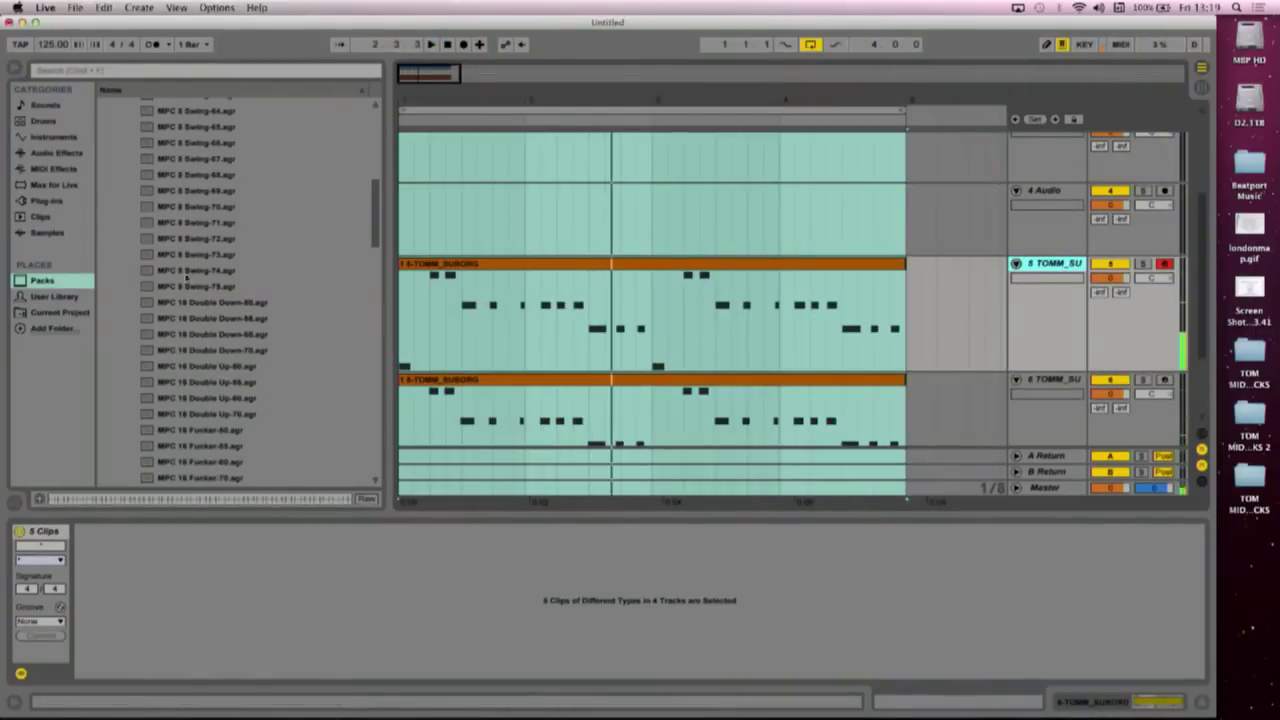
Step: Place TOMM_125_C_HOUSEORGSTAB_2.wav at the start of 3 Audio and duplicate it to fill four bars
scroll(108, 308, "up", 5)
left_click(125, 302)
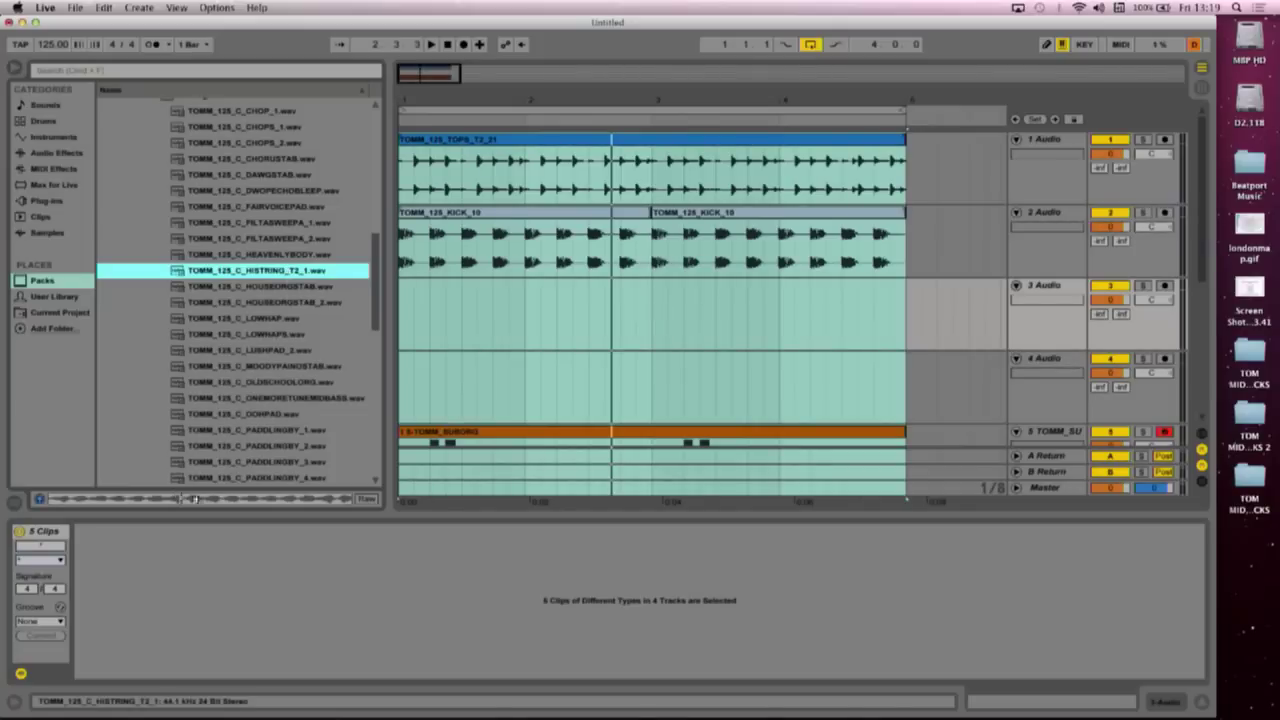
left_click(279, 303)
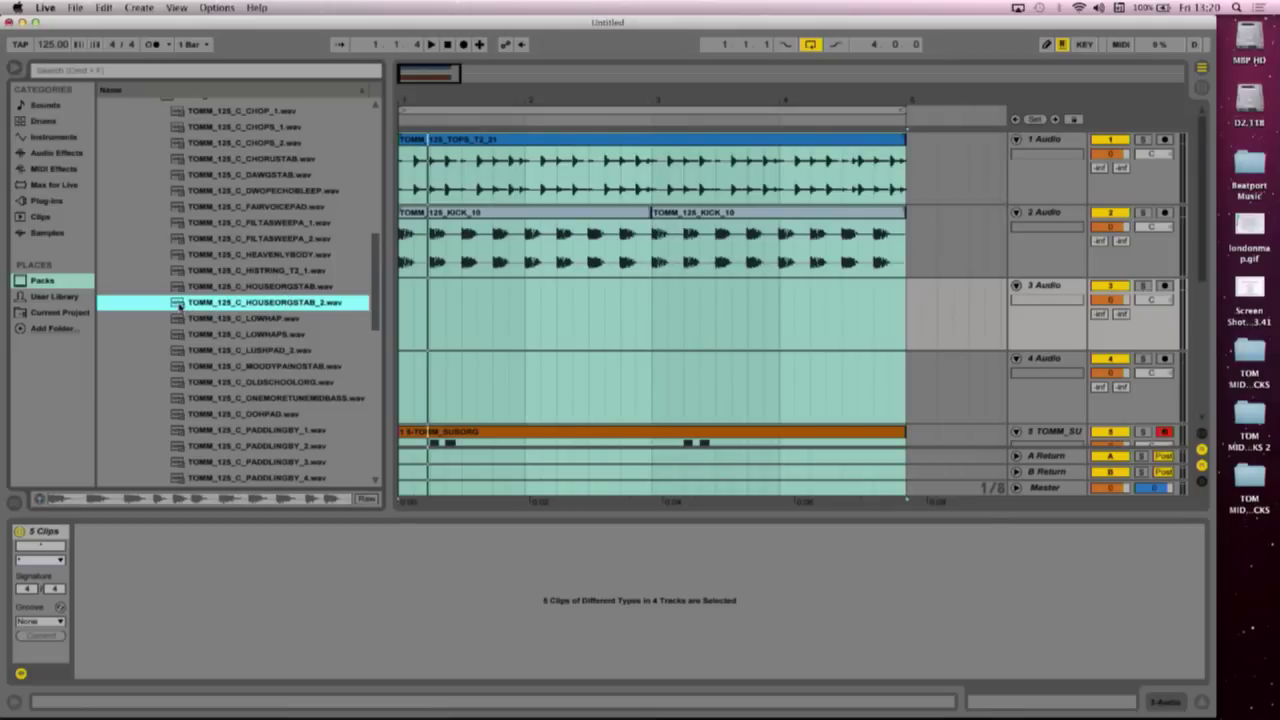
left_click_drag(343, 302, 416, 310)
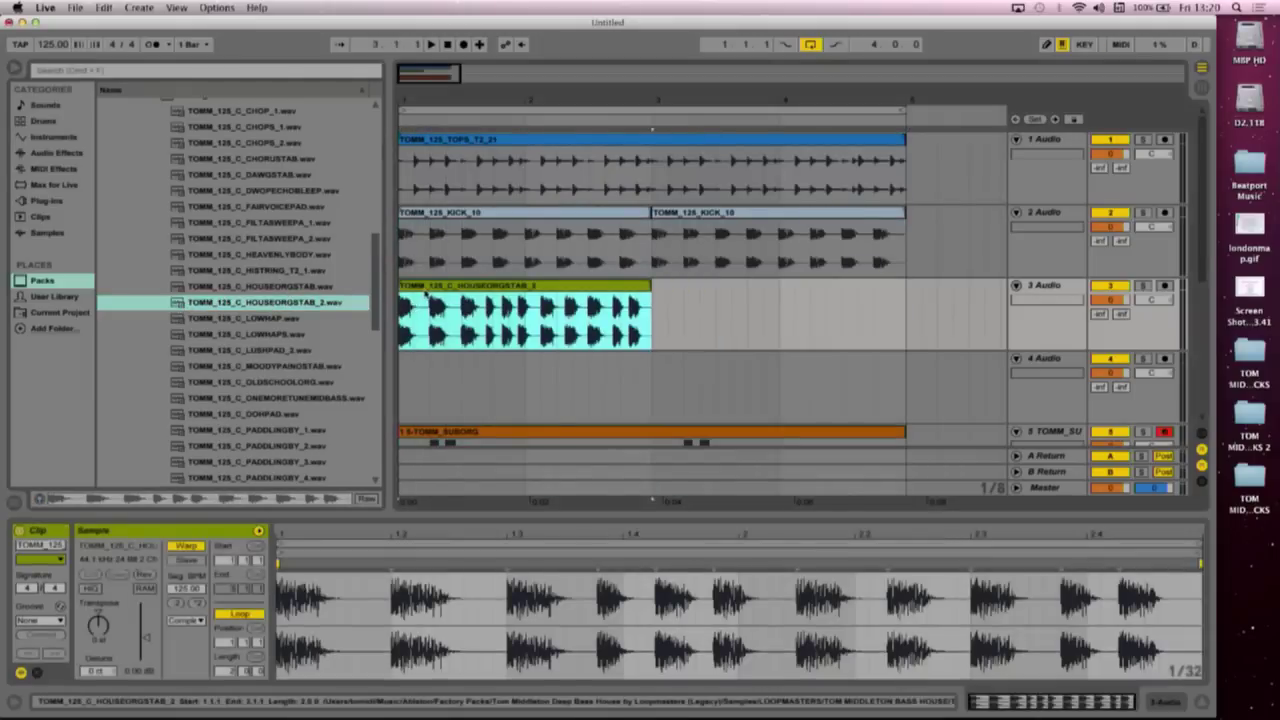
key("super+d")
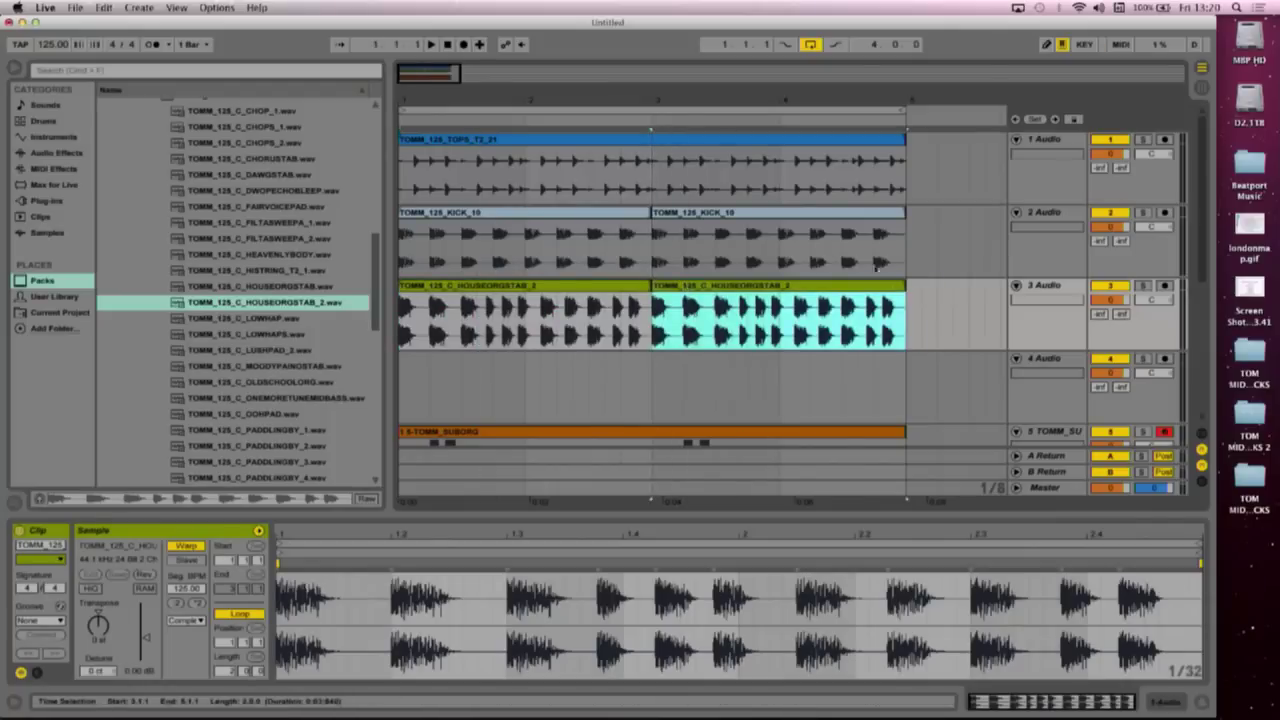
Step: Lower the clip volume of both organ stab clips on 3 Audio to about -5 dB
left_click_drag(908, 320, 416, 318)
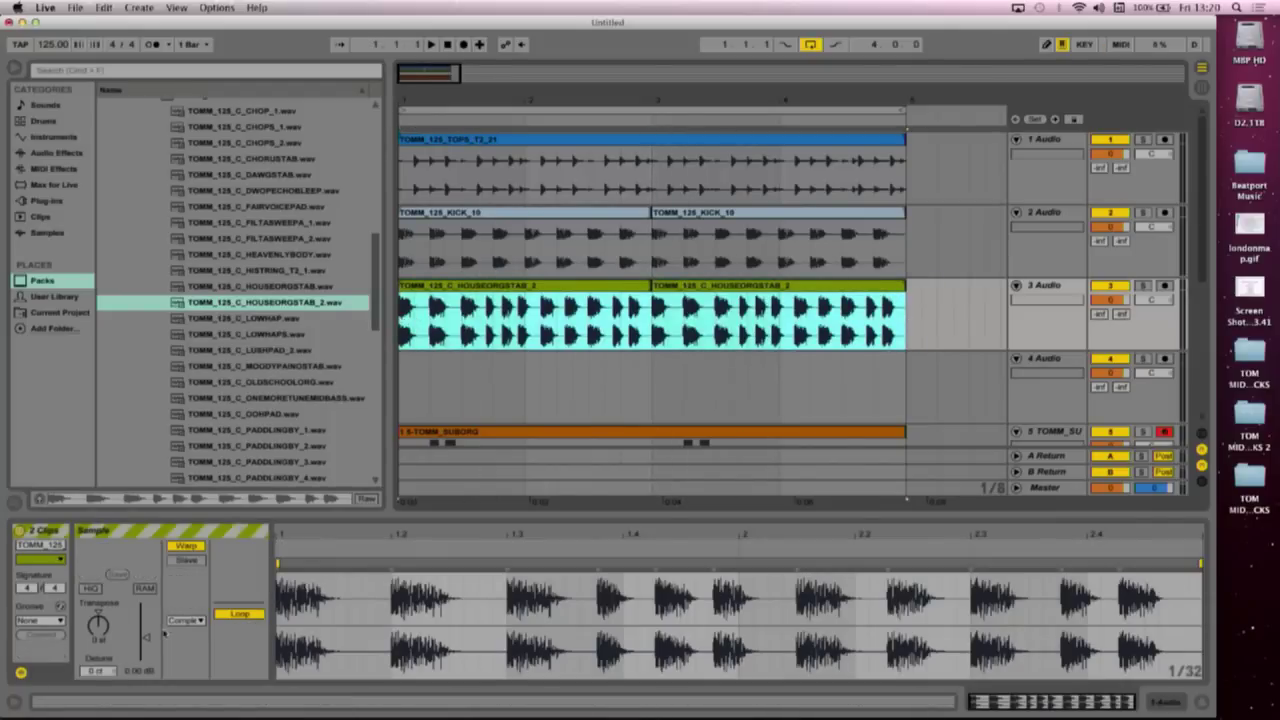
left_click_drag(148, 643, 146, 643)
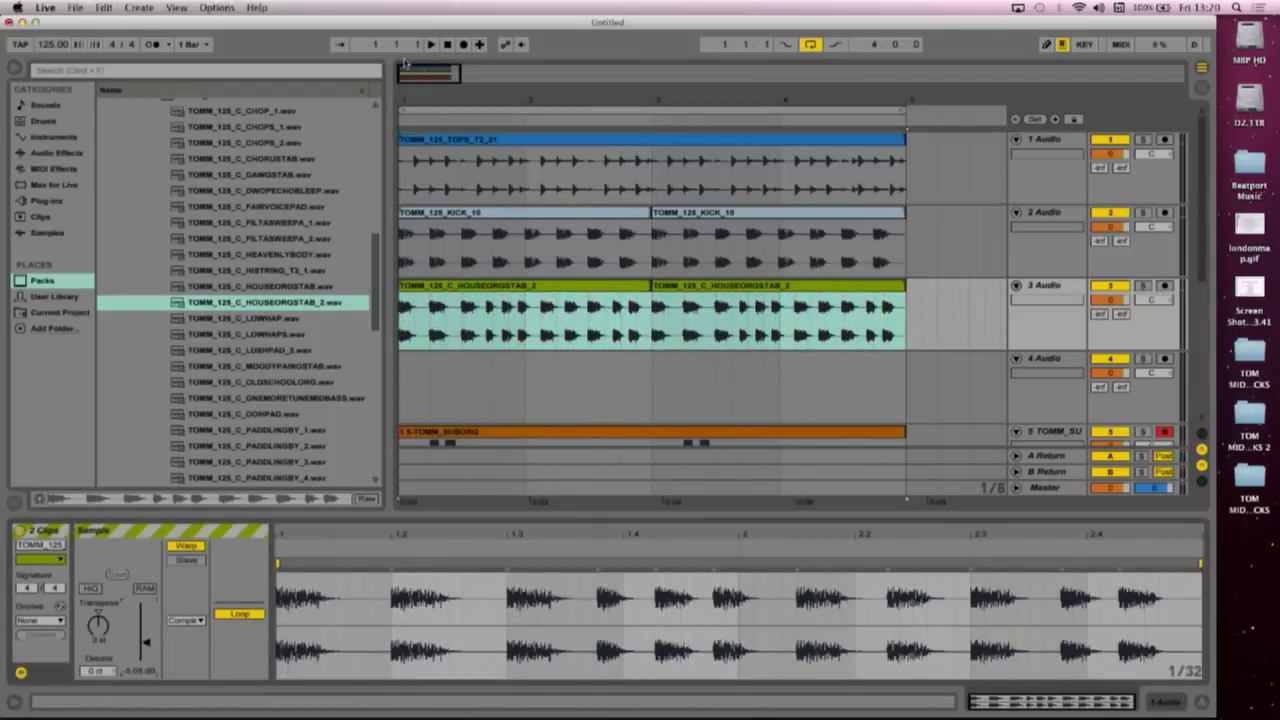
left_click(448, 46)
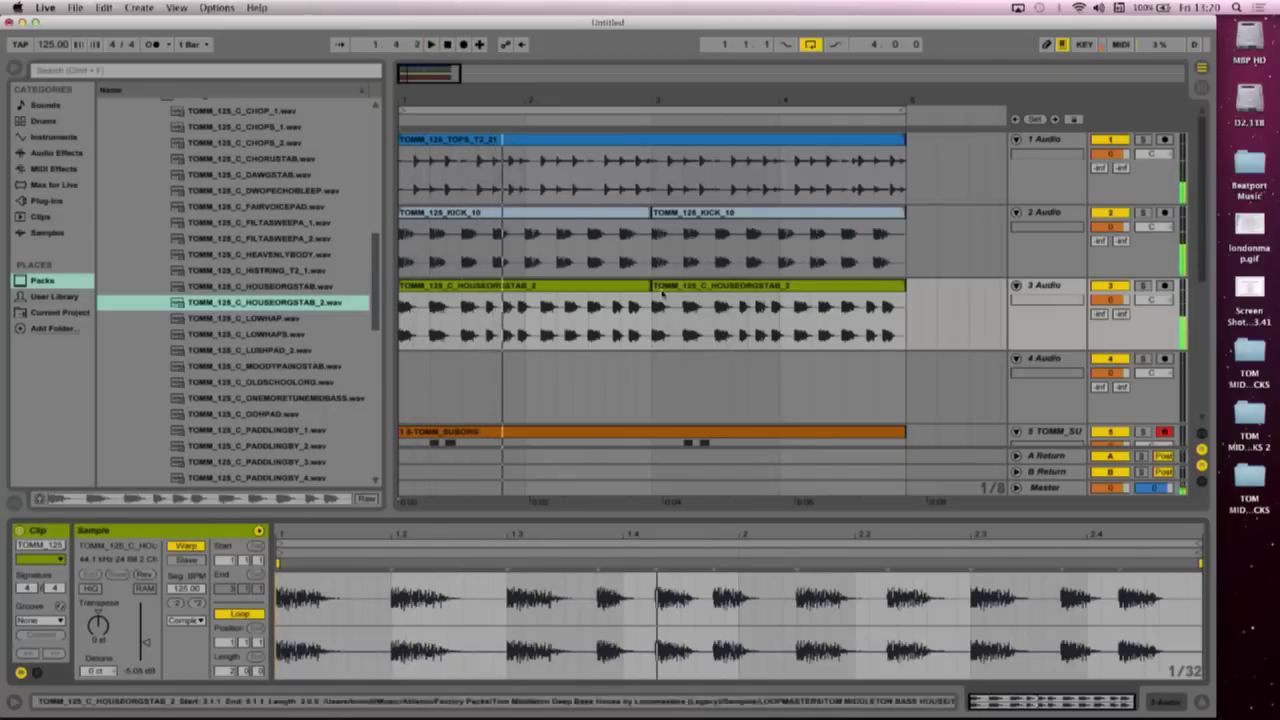
Step: Stop playback and delete both organ stab clips from 3 Audio
key("space")
left_click(661, 288)
key("Delete")
left_click(661, 288)
key("Delete")
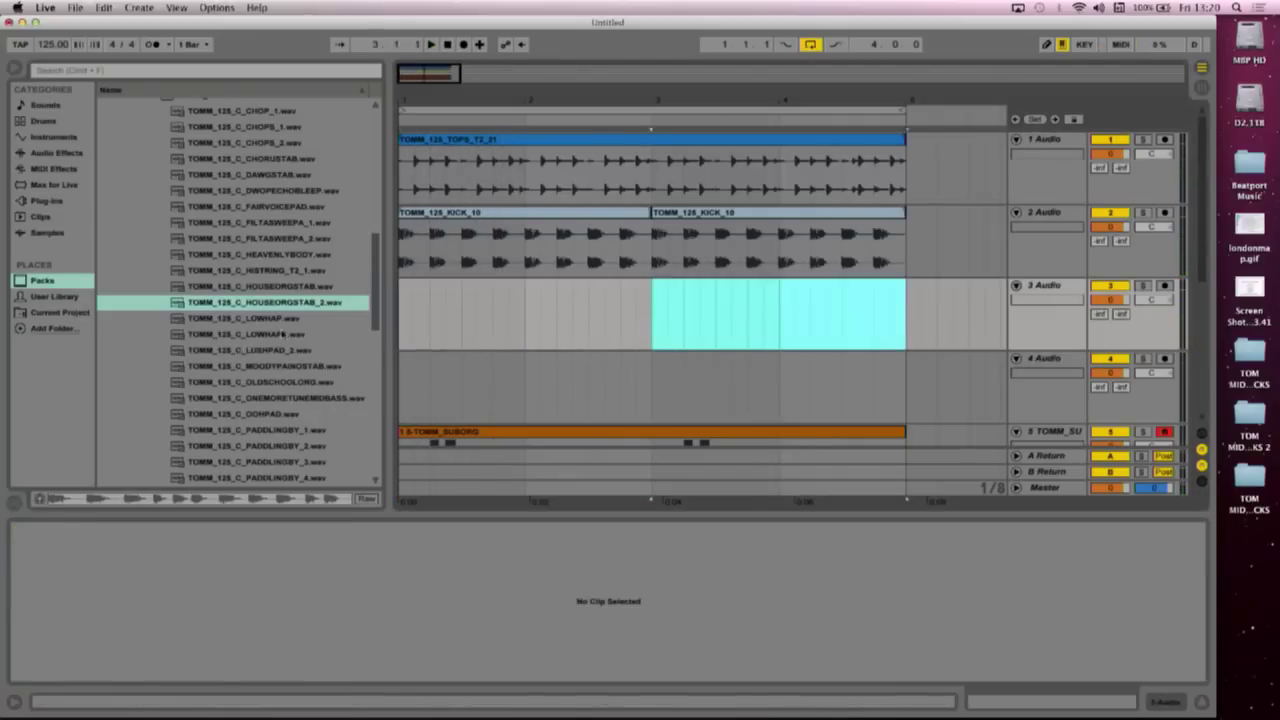
Step: Audition TOMM_125_C_LOWHAPS.wav against the loop and place TOMM_125_C_LUSHPAD_2.wav twice on 3 Audio to fill four bars
scroll(262, 362, "down", 2)
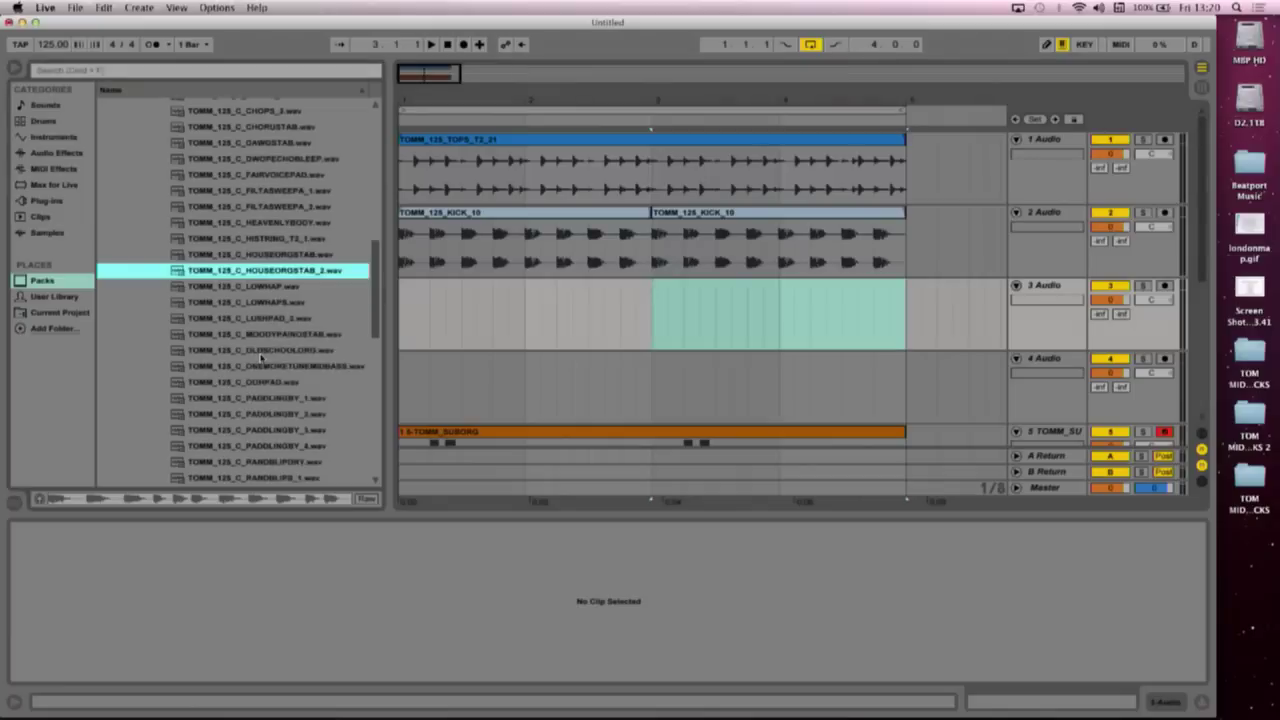
key("space")
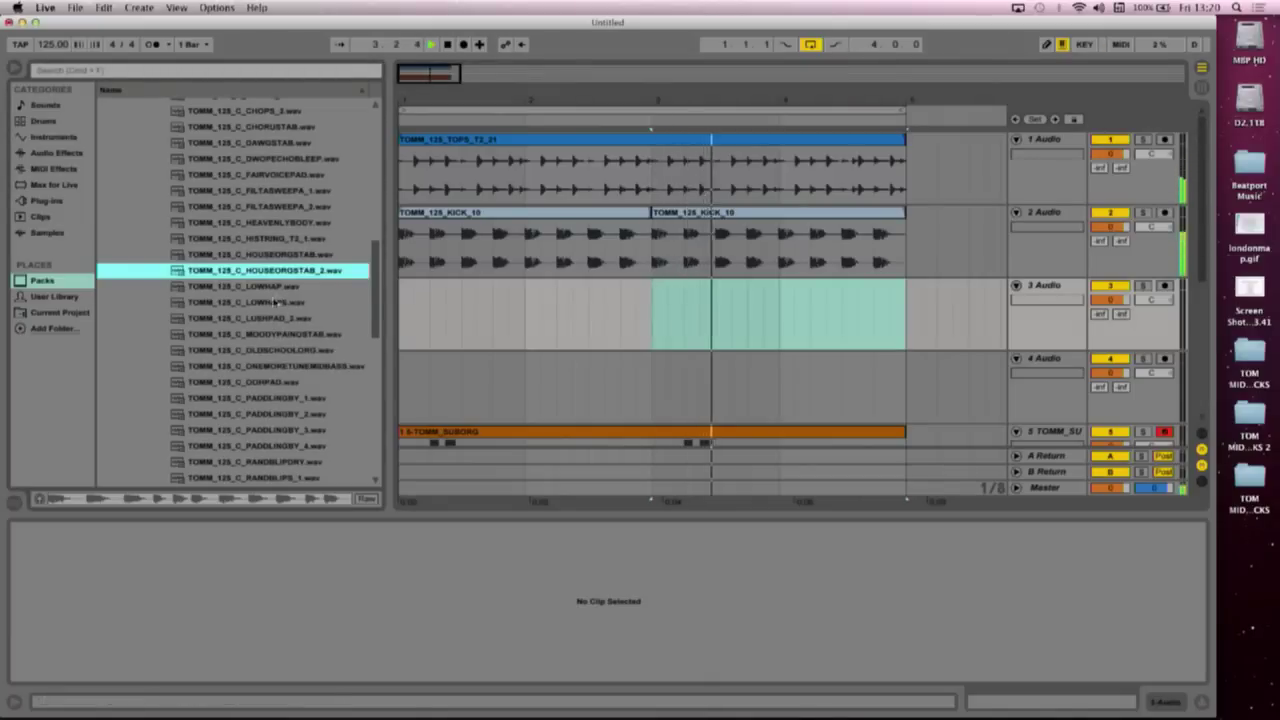
left_click(274, 302)
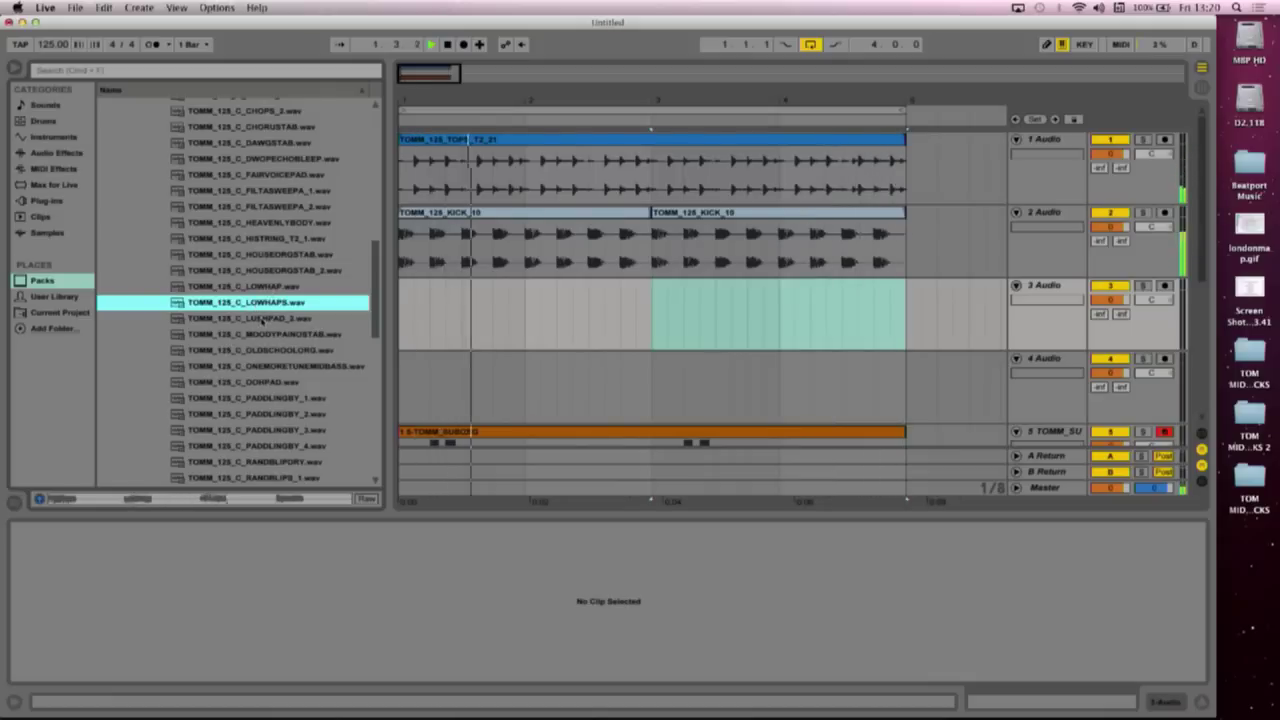
left_click(262, 318)
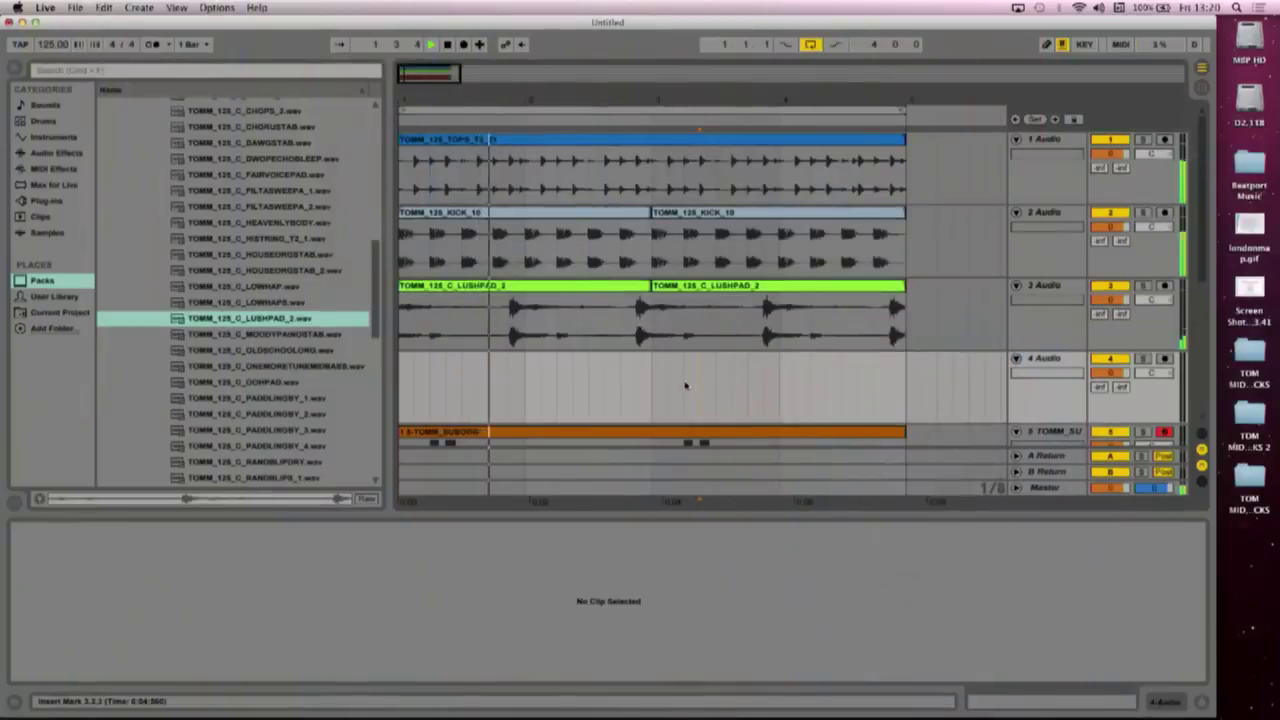
Step: Lower the clip volume of both TOMM_125_C_LUSHPAD_2 clips to about -3.6 dB
left_click(833, 287)
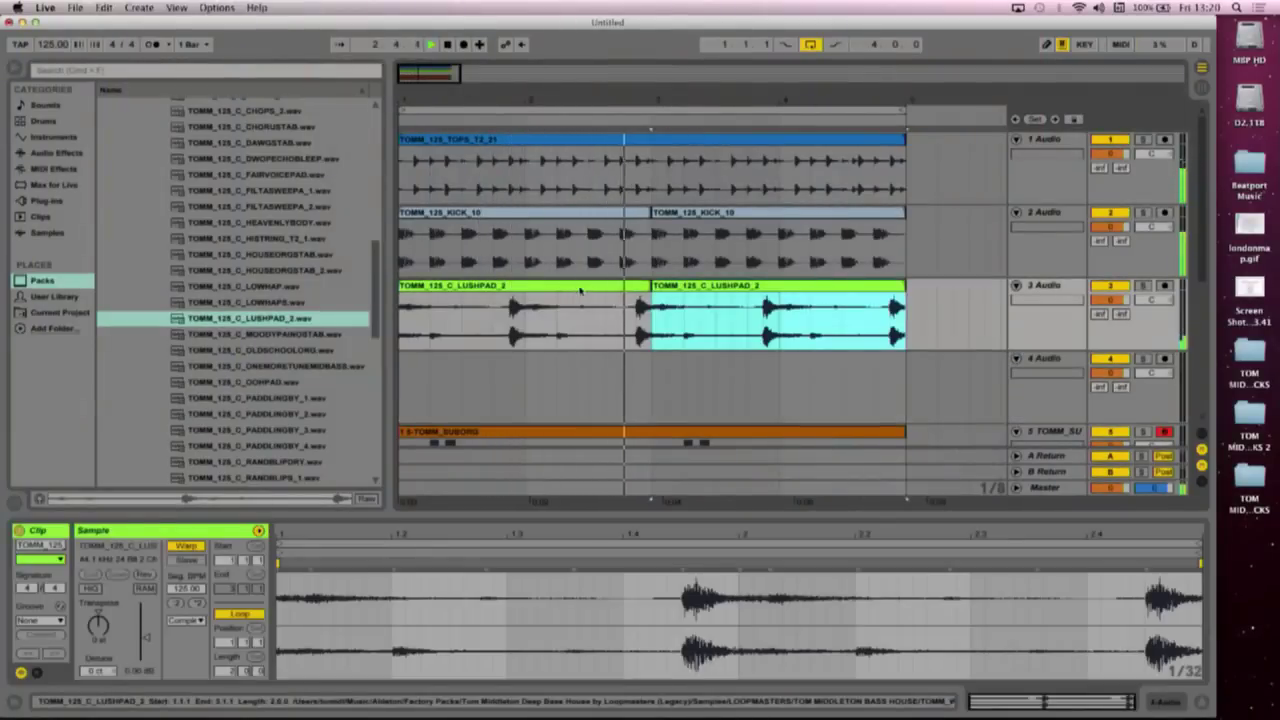
left_click(580, 287, "shift")
left_click_drag(146, 637, 146, 640)
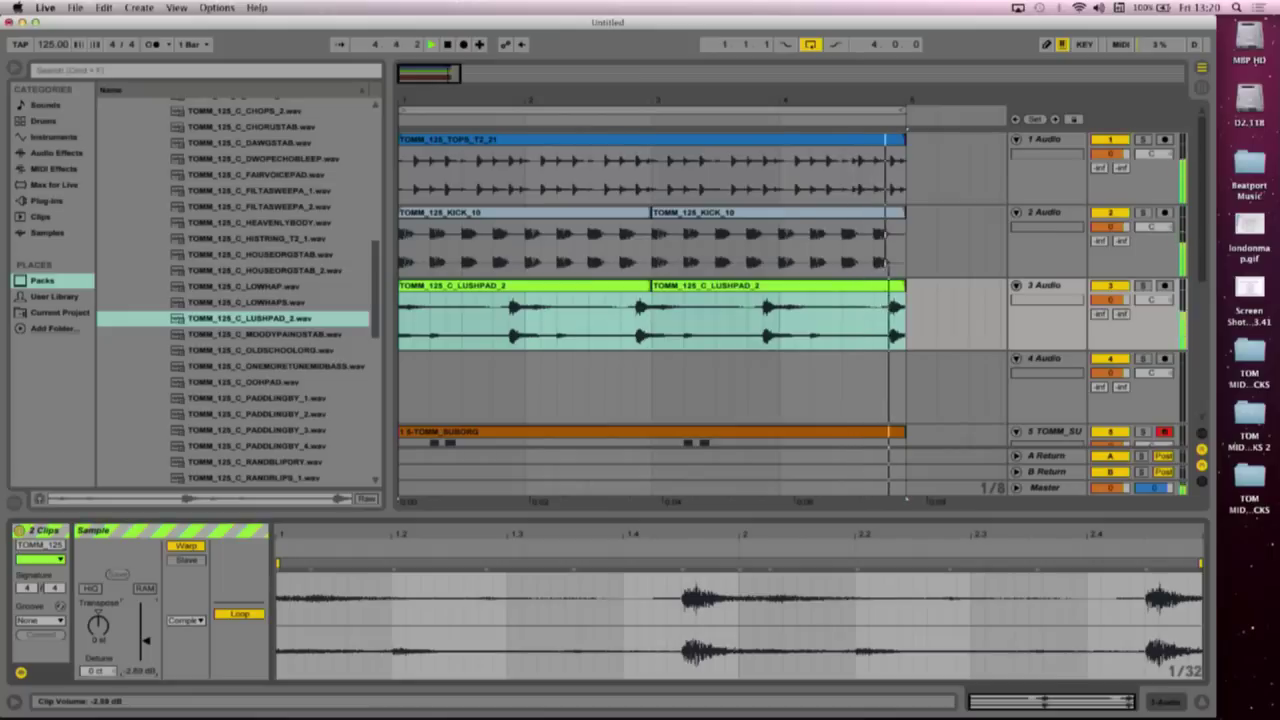
Step: Look through the TOMM_INST_MULTISAMPLES folder, auditioning TOMM_PARASTRINGS samples and opening TOMM_FRENCHSTRINGENSEMBLE
scroll(461, 396, "down", 2)
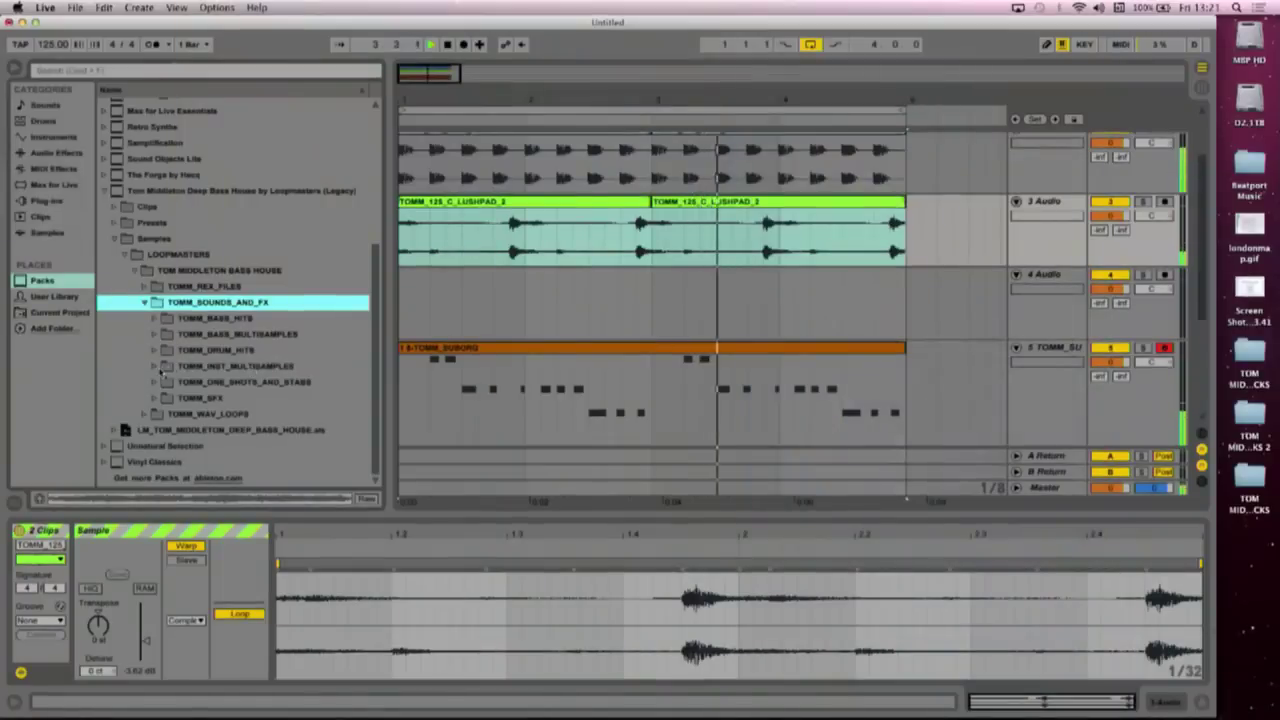
left_click(235, 211)
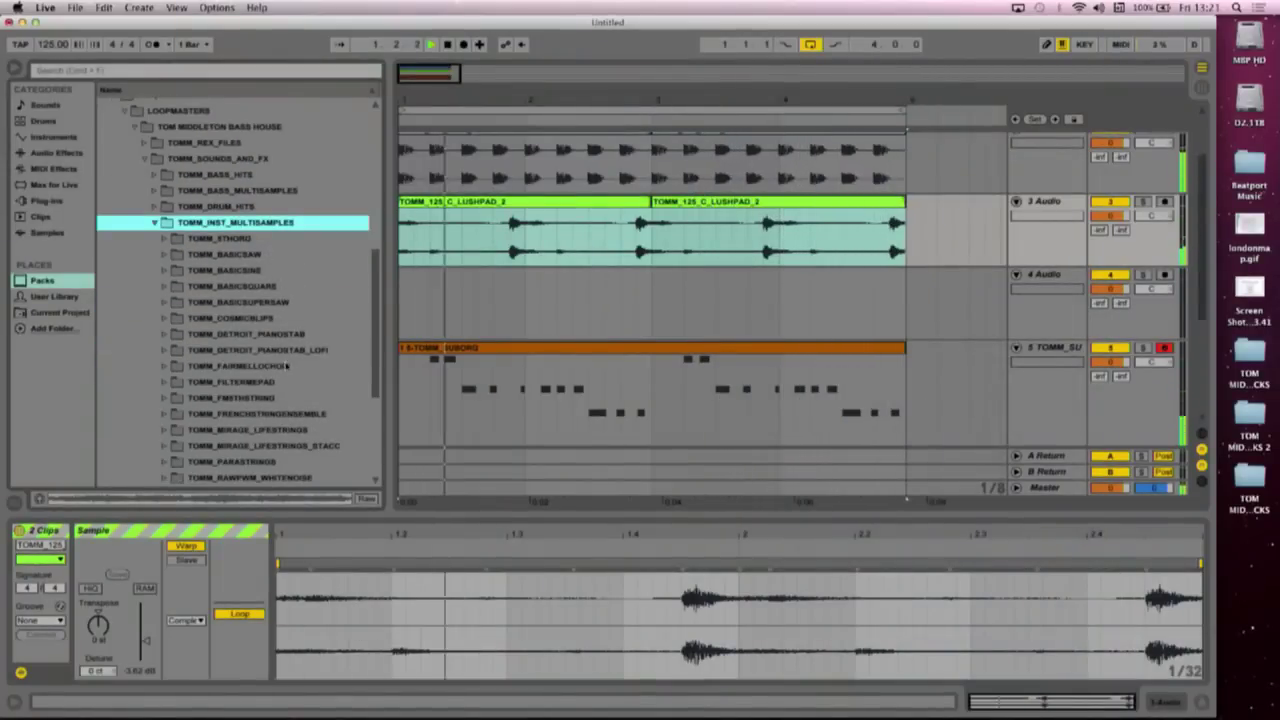
scroll(287, 366, "down", 3)
scroll(298, 373, "down", 2)
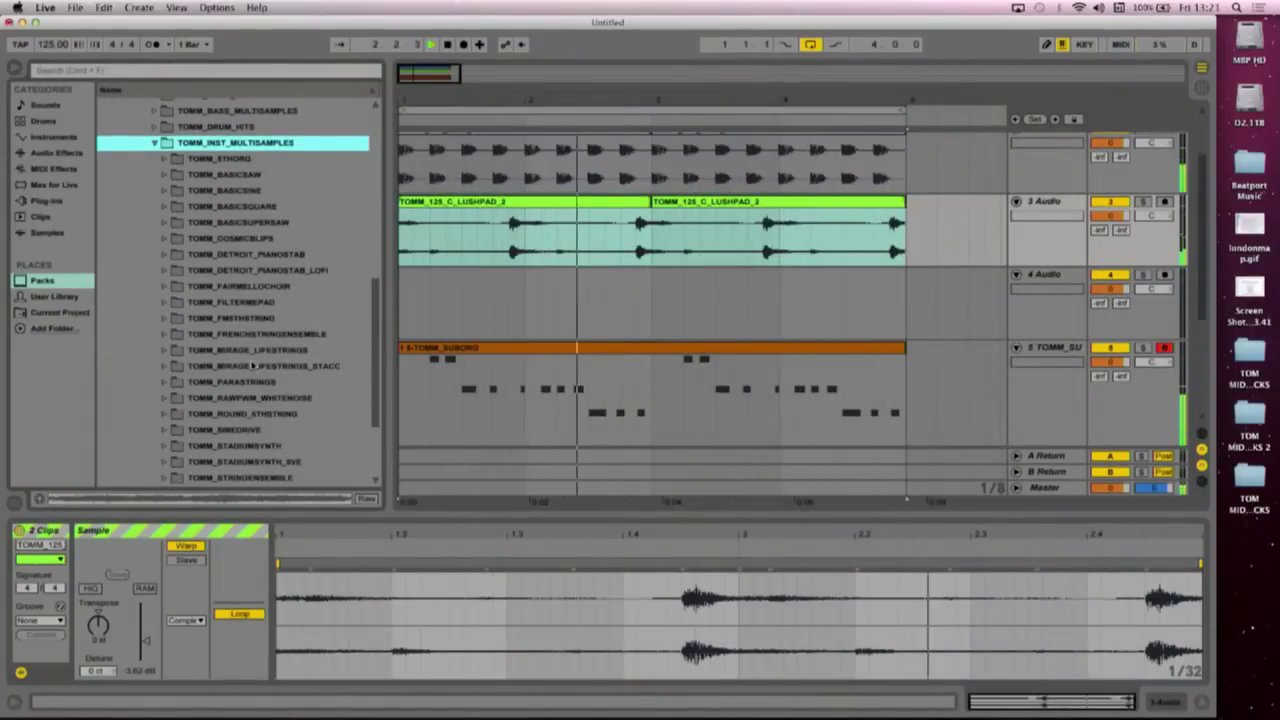
scroll(217, 360, "down", 3)
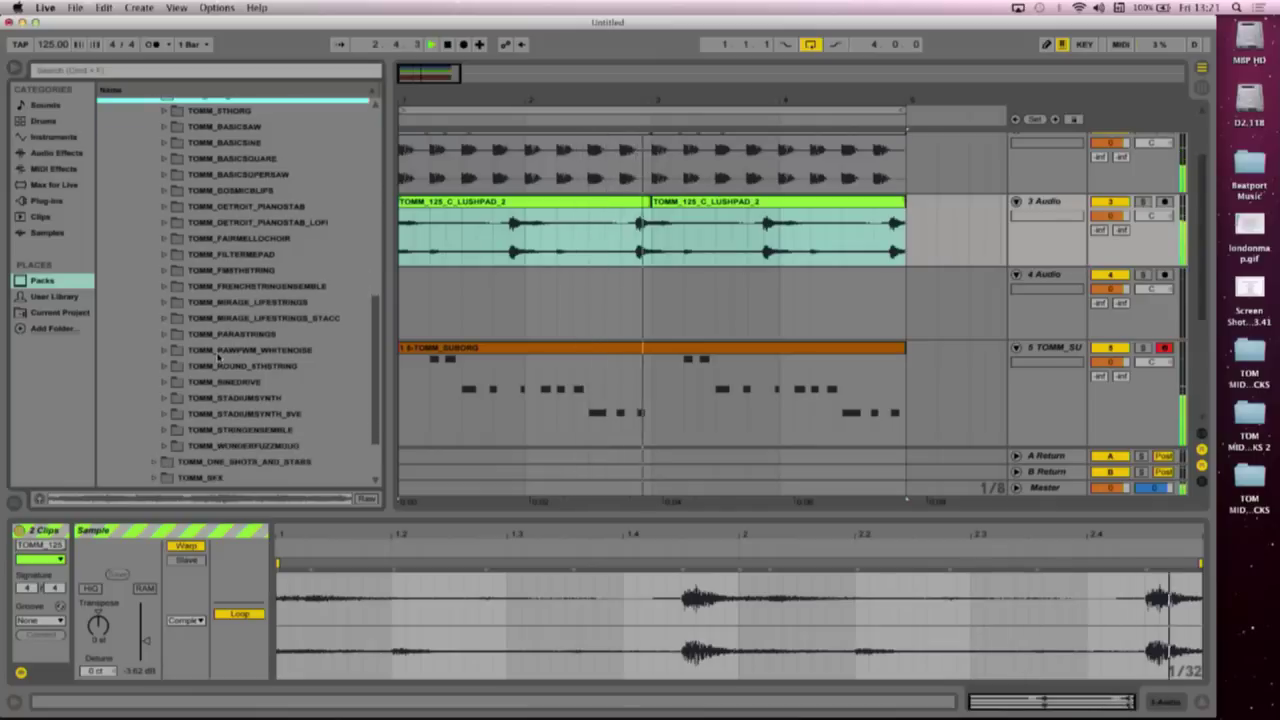
left_click(164, 336)
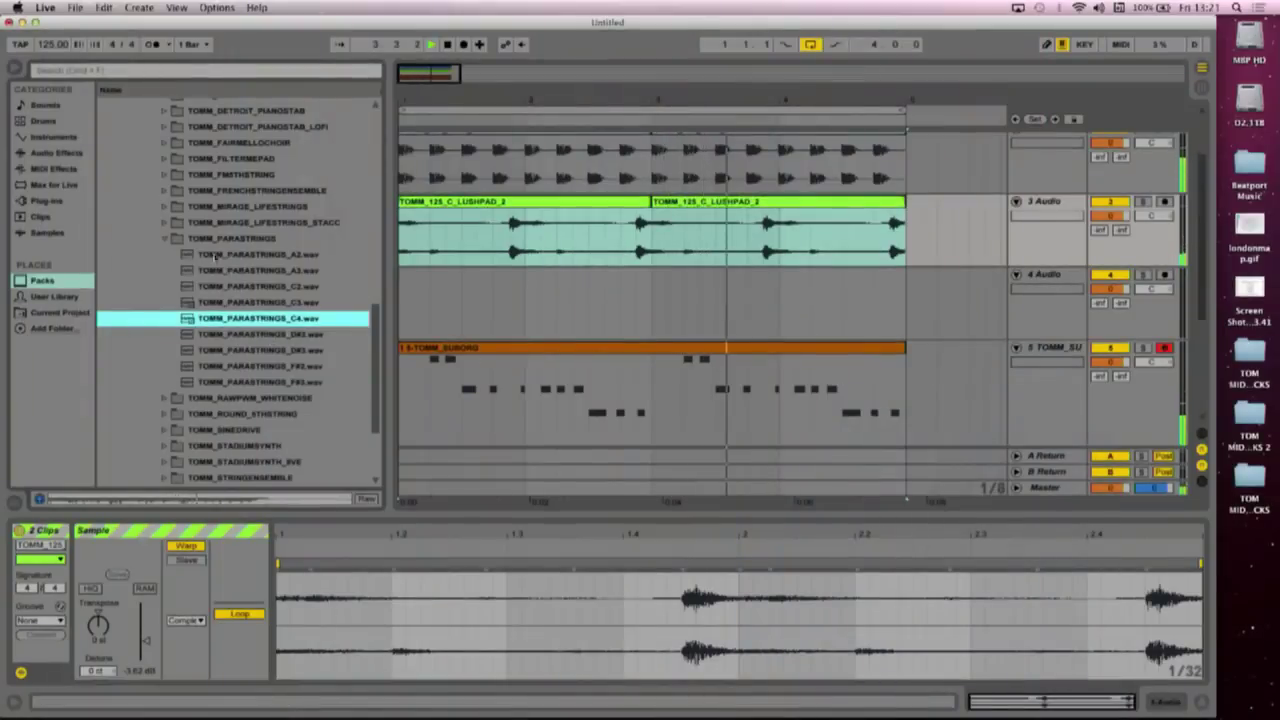
left_click(163, 193)
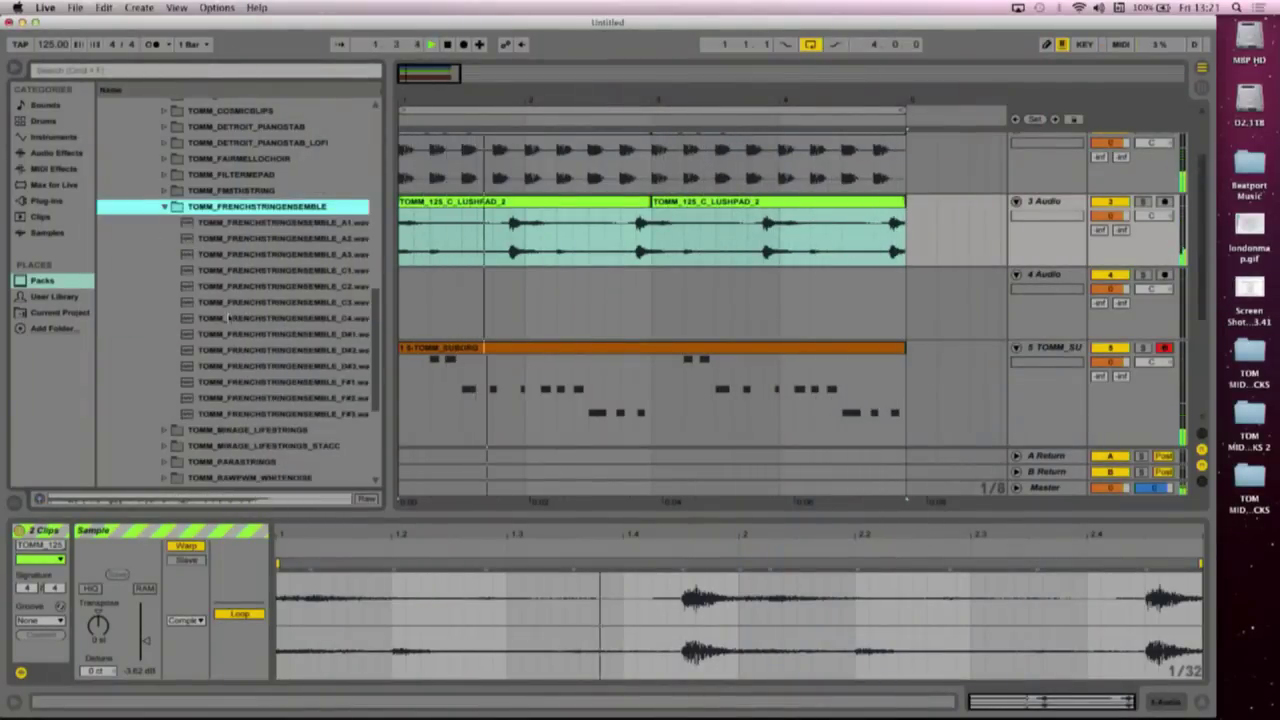
Step: Place TOMM_FRENCHSTRINGENSEMBLE_C3.wav at the start of 4 Audio with warping off and its volume reduced
left_click(255, 303)
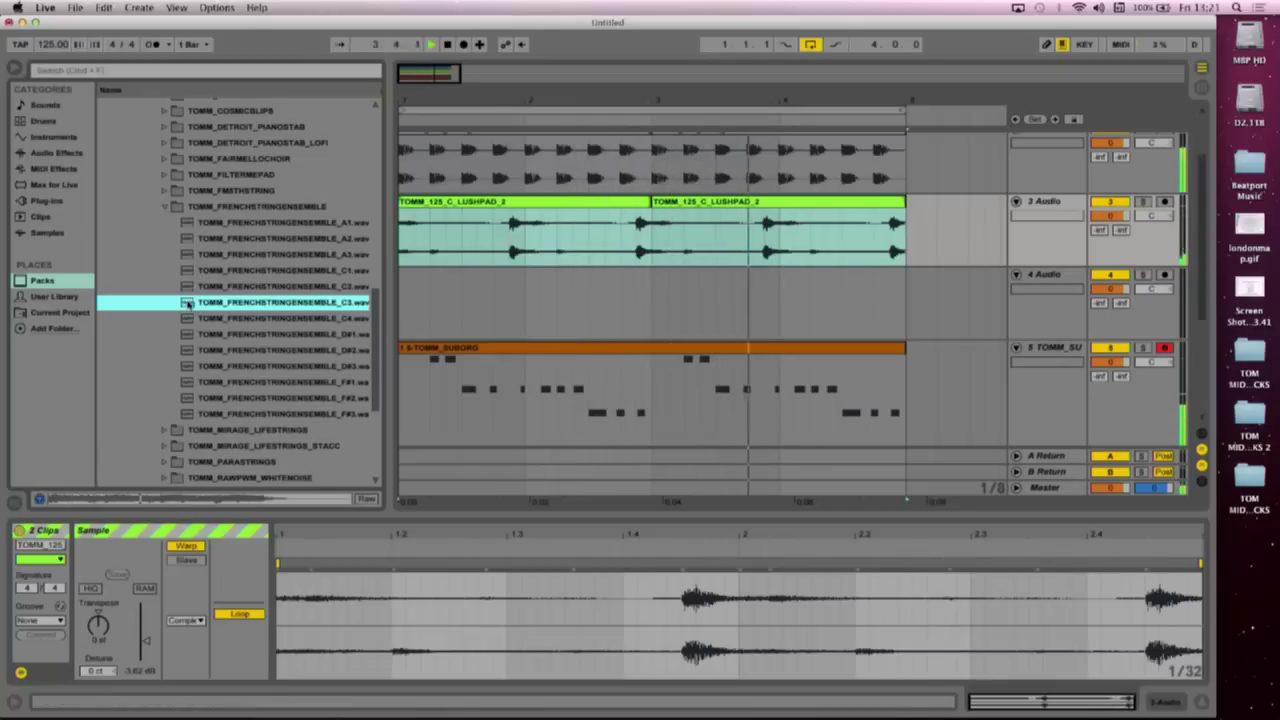
left_click_drag(186, 303, 402, 278)
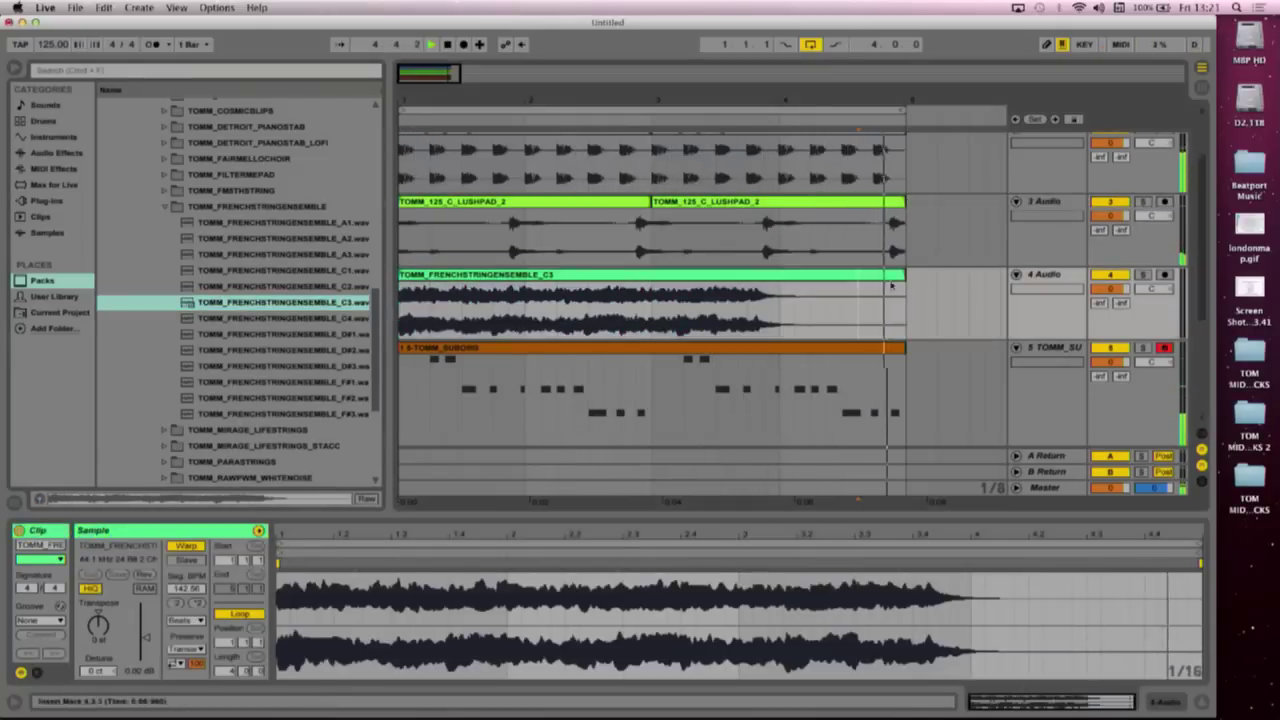
left_click(186, 546)
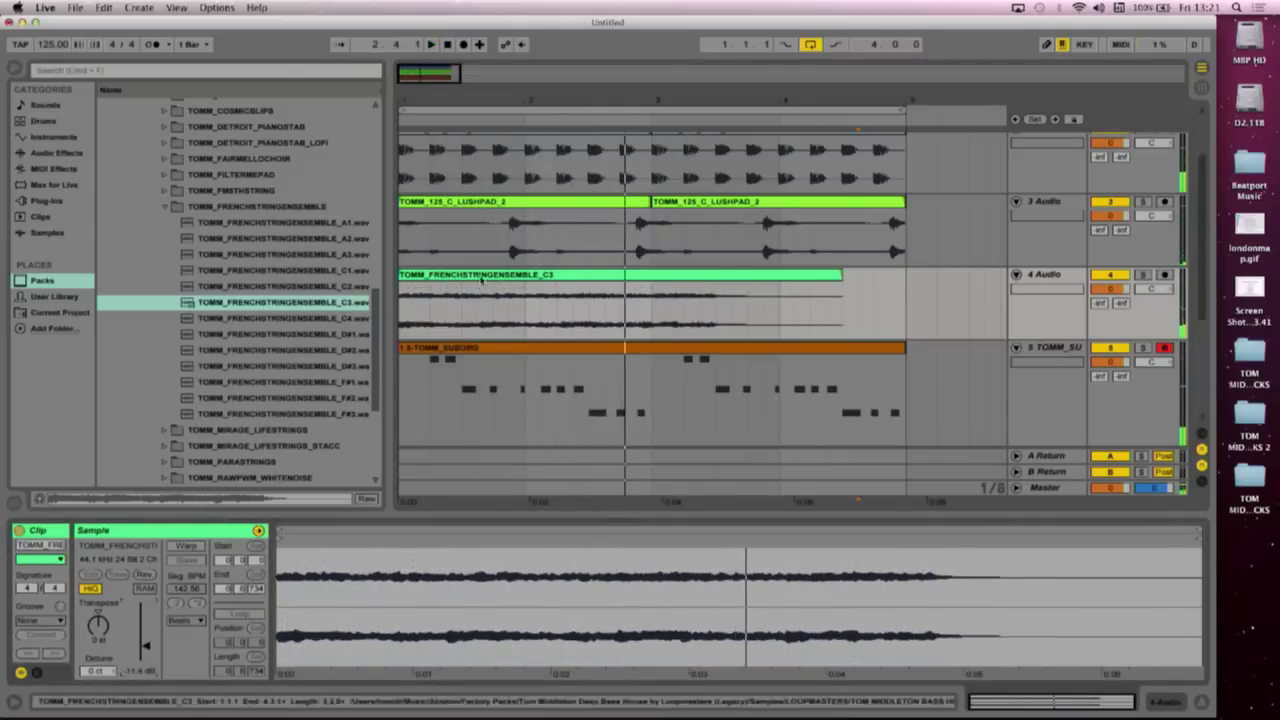
Step: Replace the string clip on 4 Audio with TOMM_FRENCHSTRINGENSEMBLE_C4.wav, starting at bar 1
key("space")
key("Delete")
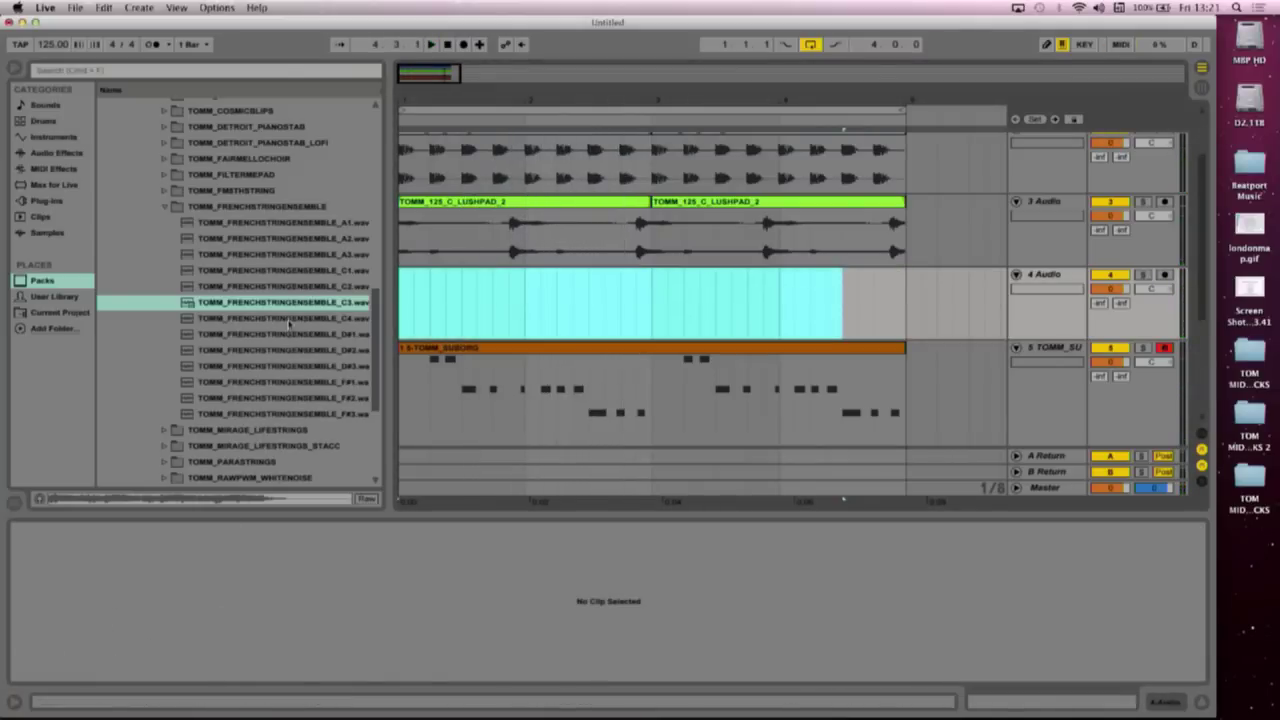
left_click(289, 319)
double_click(285, 321)
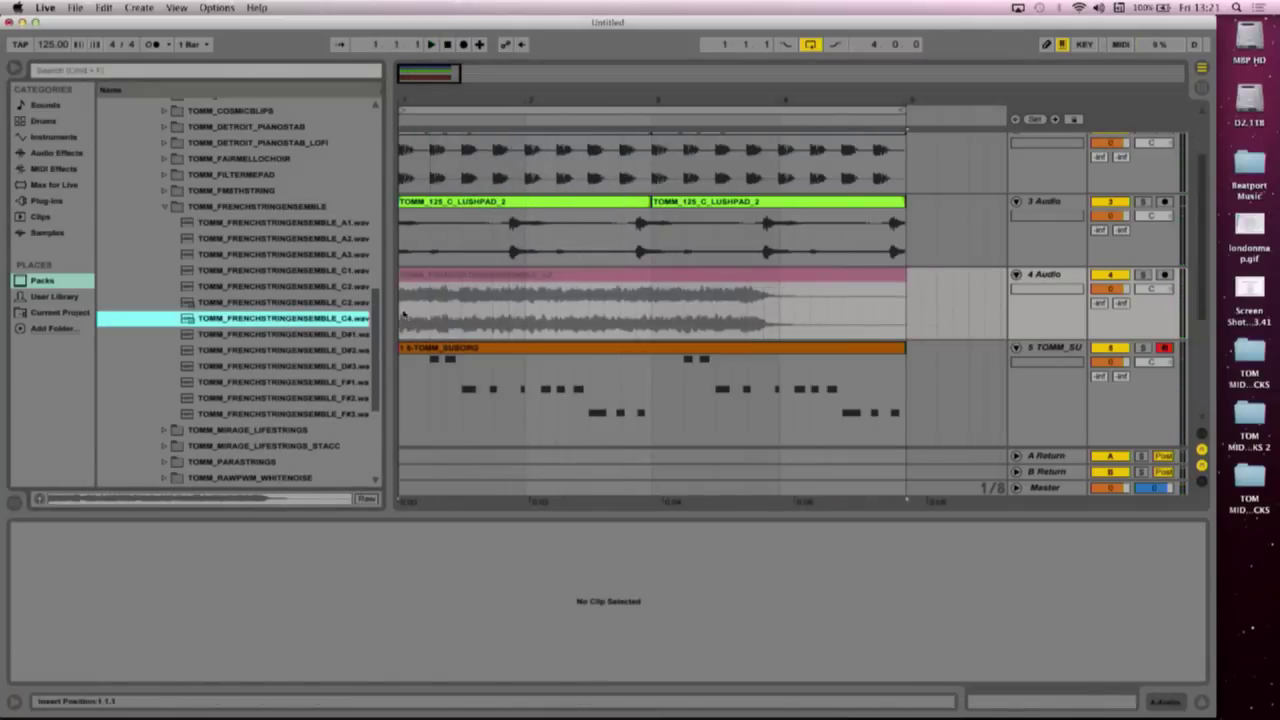
Step: Turn off warping for the TOMM_FRENCHSTRINGENSEMBLE_C4 clip and lower its volume while the loop plays
left_click_drag(147, 640, 147, 646)
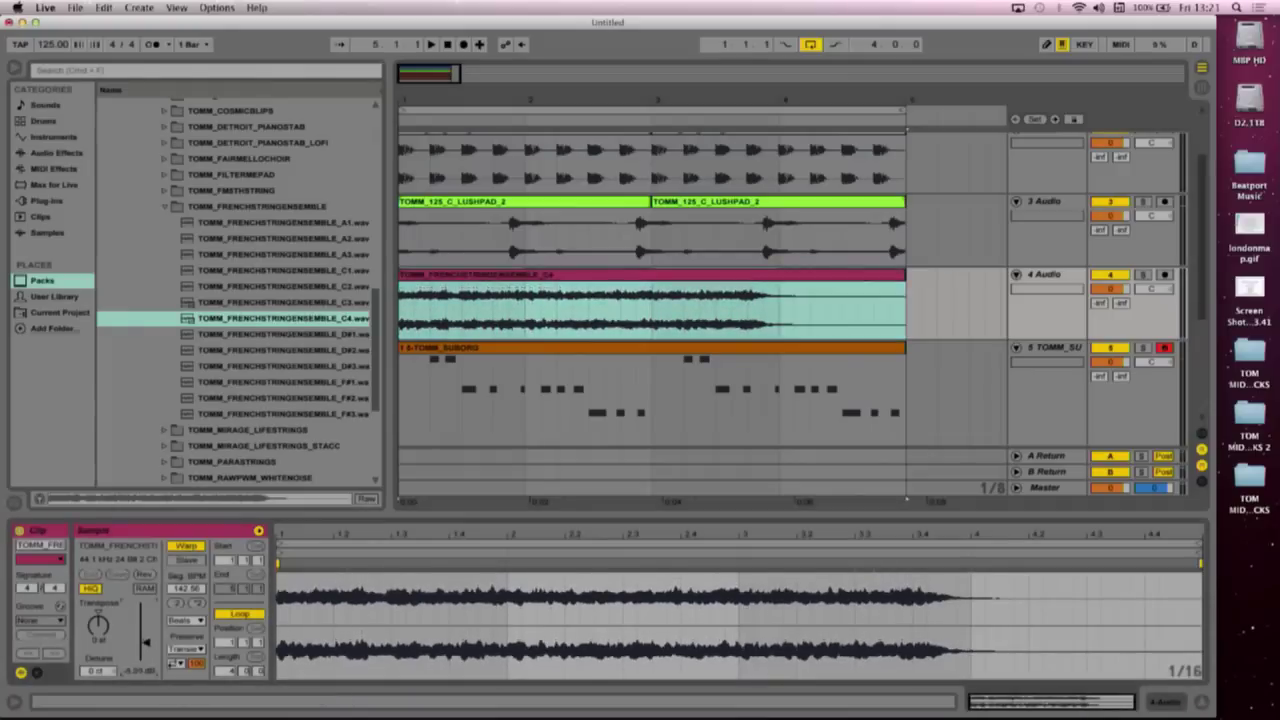
left_click(190, 546)
key("space")
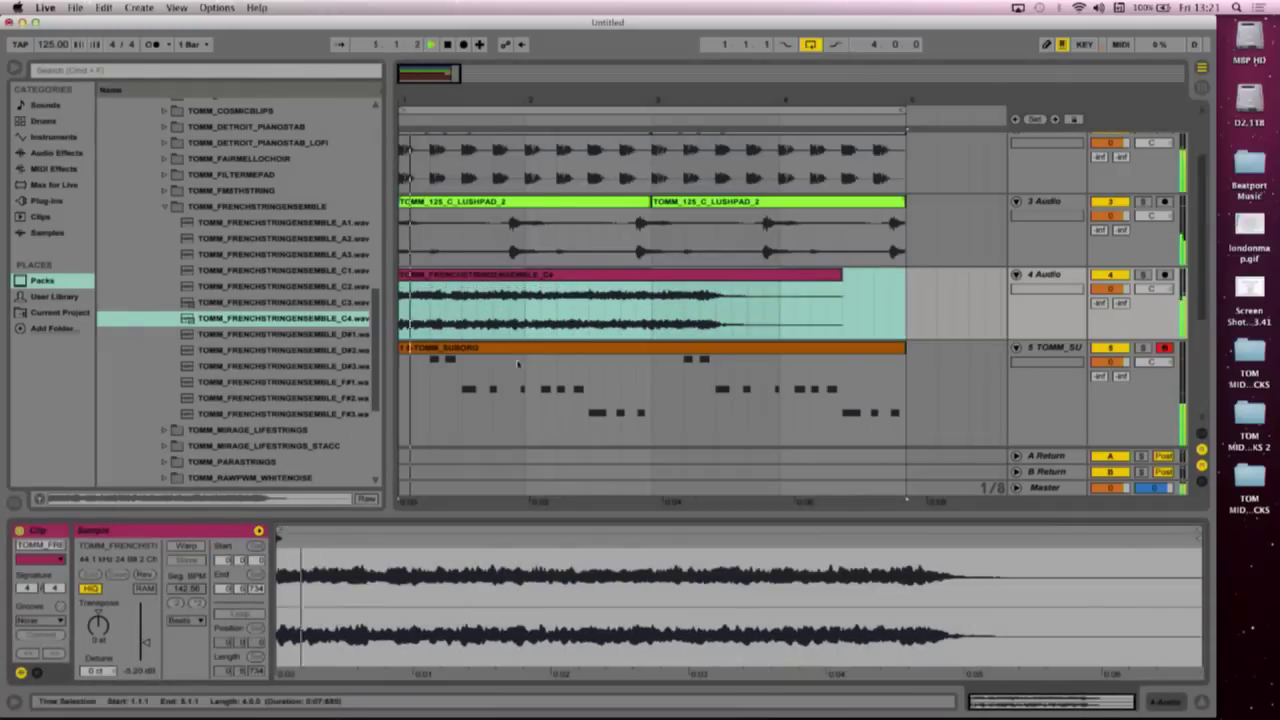
left_click_drag(141, 645, 141, 658)
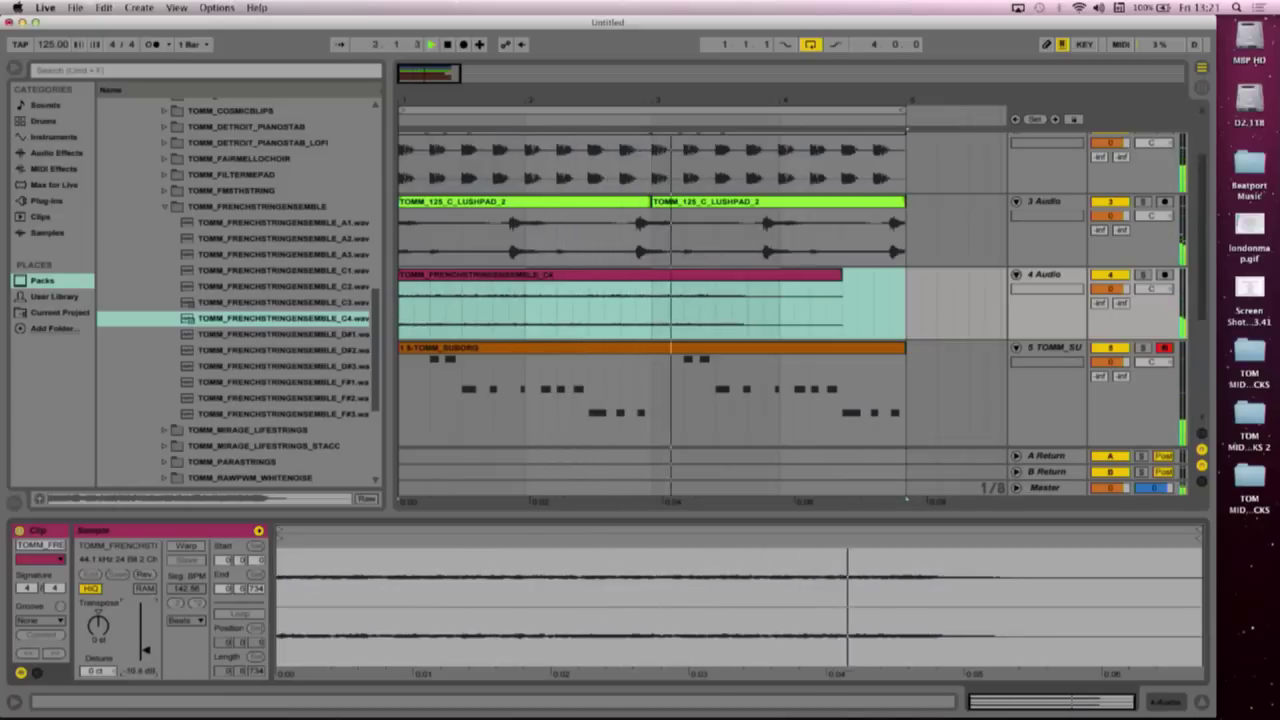
Step: Duplicate bar 2 of the string clip on 4 Audio twice to fill bars 3 and 4, and extend the last copy past bar 5
key("space")
left_click(815, 113)
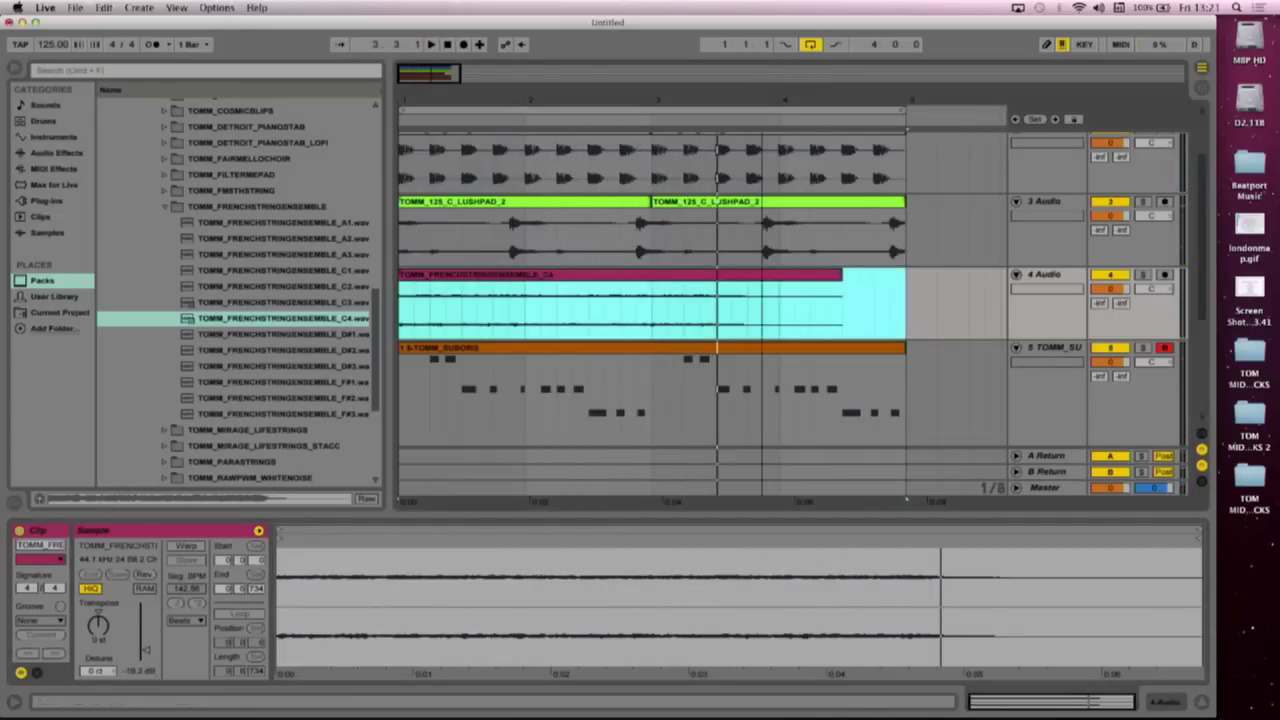
left_click_drag(470, 100, 470, 60)
key("super+alt+b")
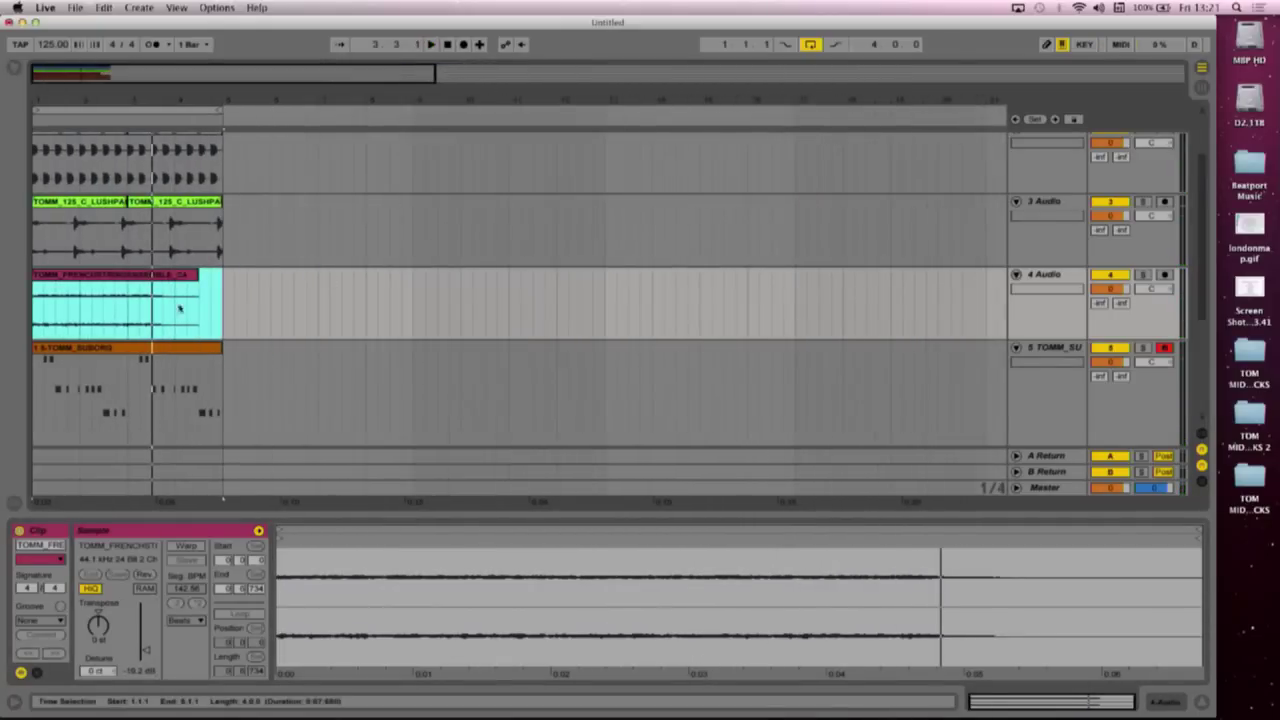
left_click_drag(80, 322, 128, 327)
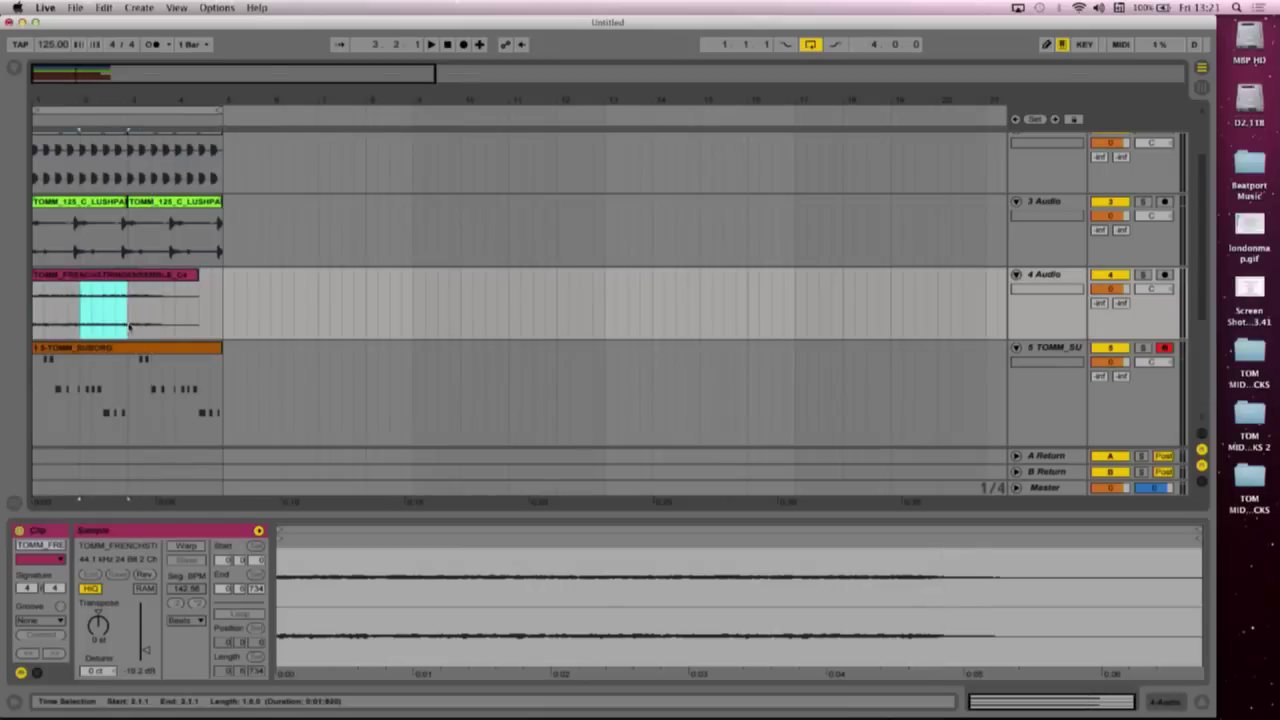
key("super+d")
key("super+d")
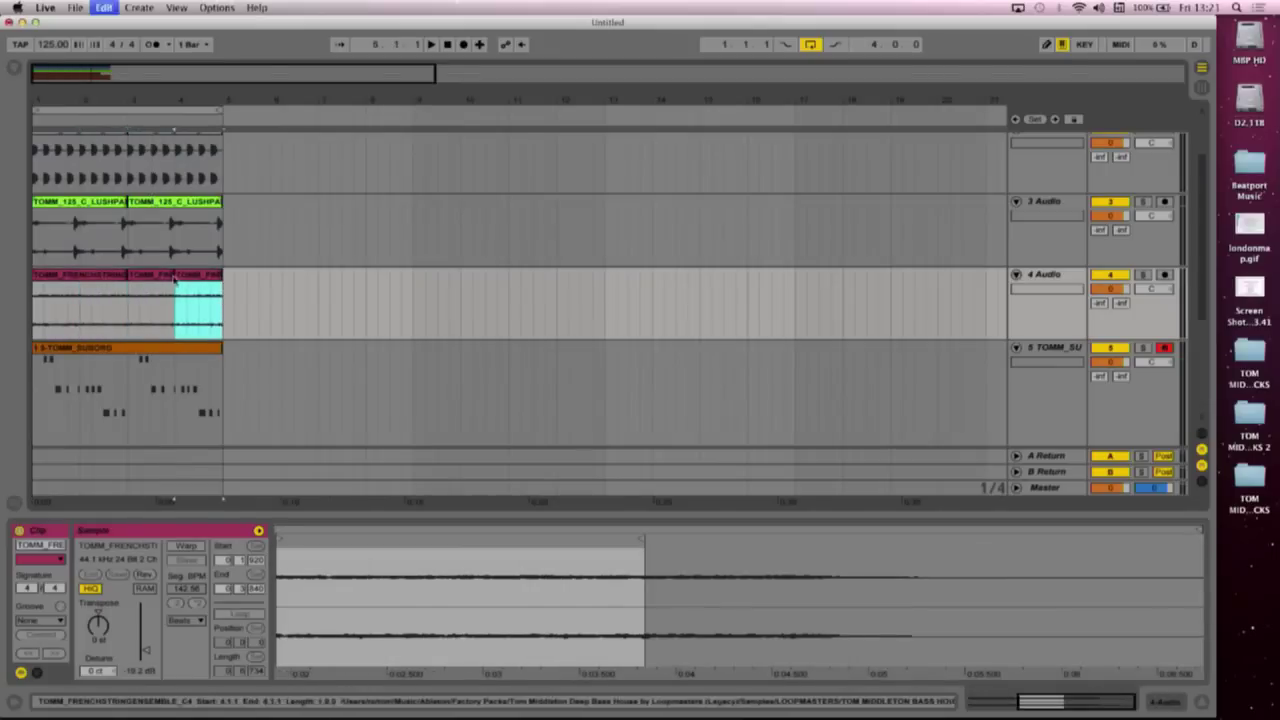
left_click_drag(221, 275, 298, 277)
left_click(330, 294)
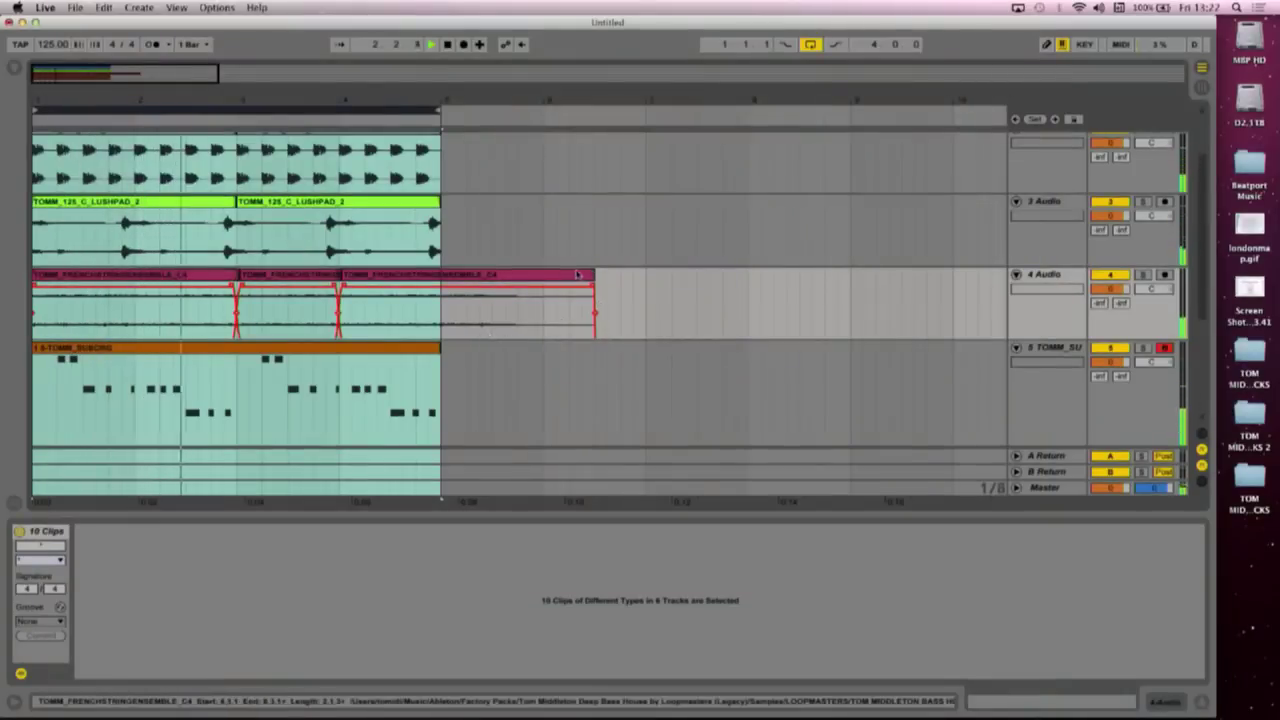
Step: Add the default Compressor audio effect to the 4 Audio string track
left_click(1042, 275)
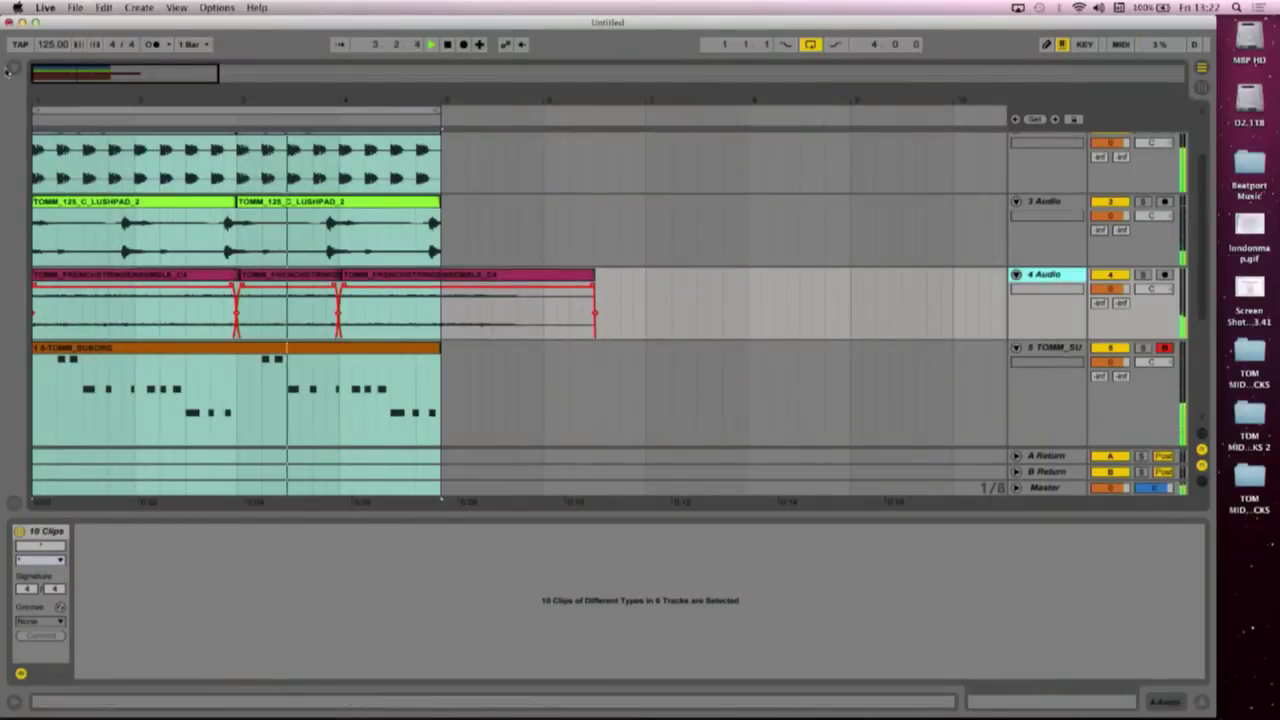
left_click(14, 68)
left_click(166, 208)
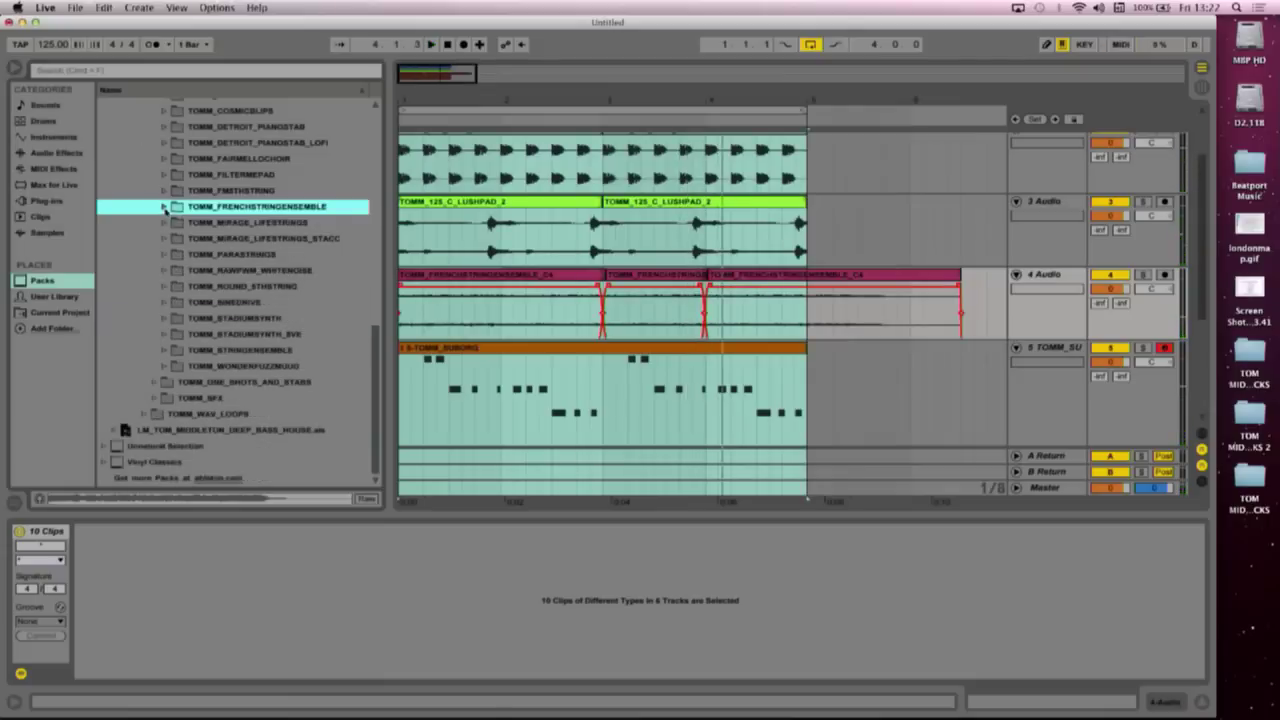
left_click(55, 153)
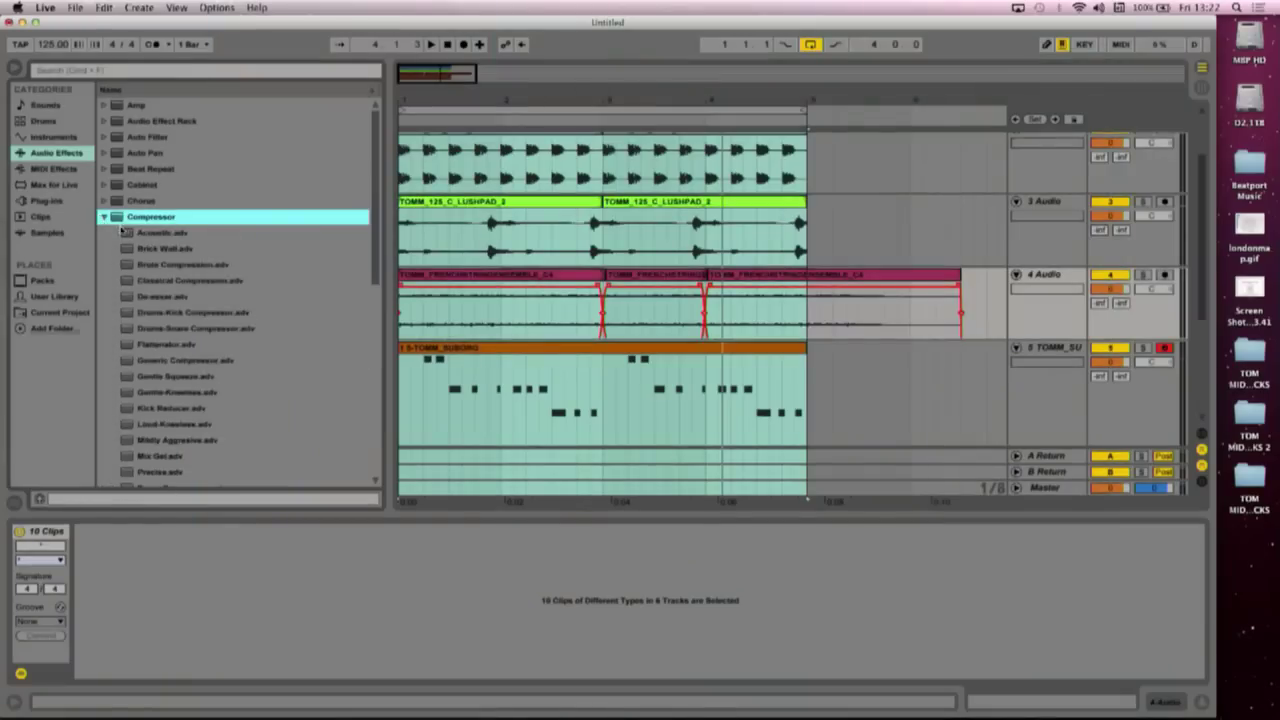
left_click(104, 217)
double_click(160, 217)
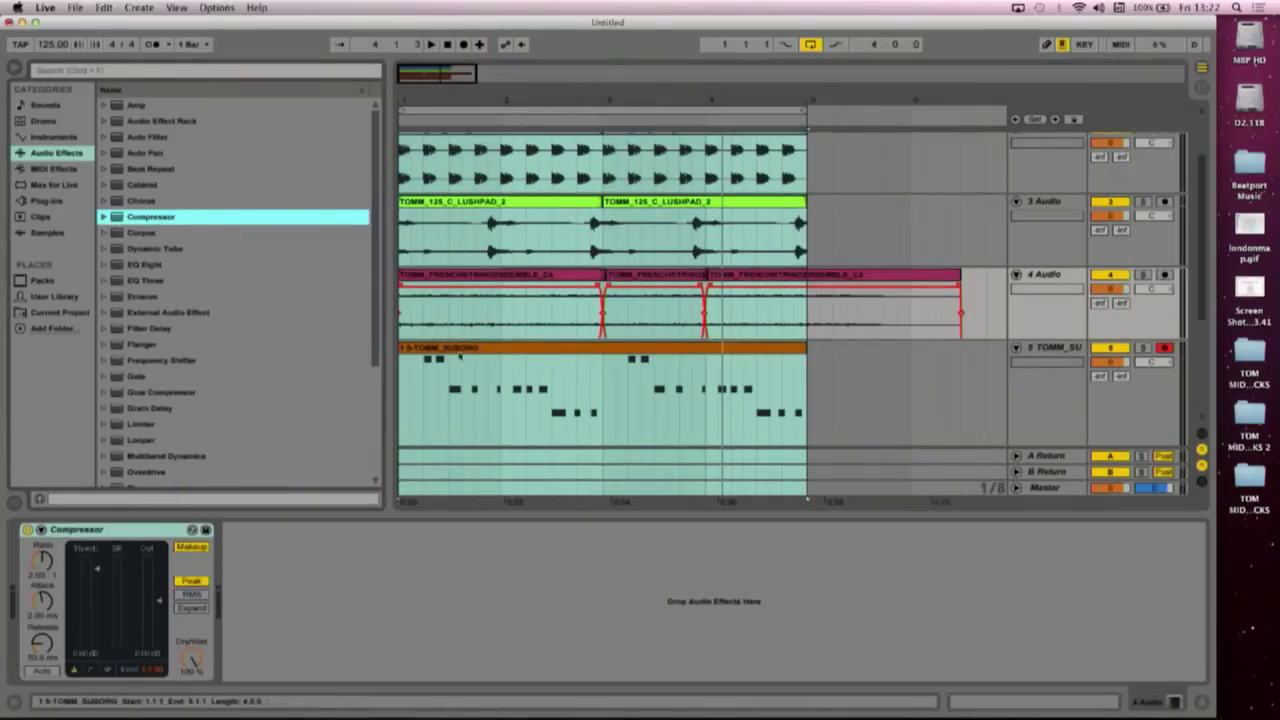
left_click(1055, 274)
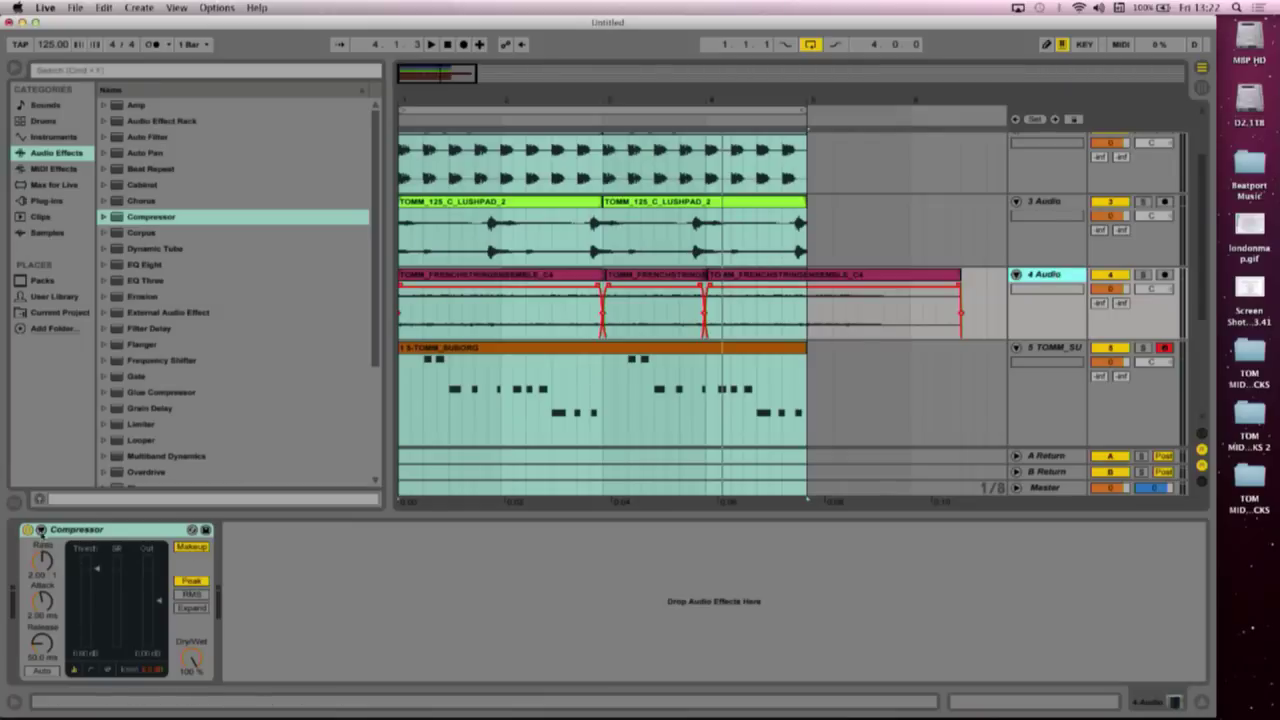
Step: Enable the sidechain on the 4 Audio Compressor and take its input from 2-Audio
left_click(40, 530)
left_click(55, 547)
left_click(52, 571)
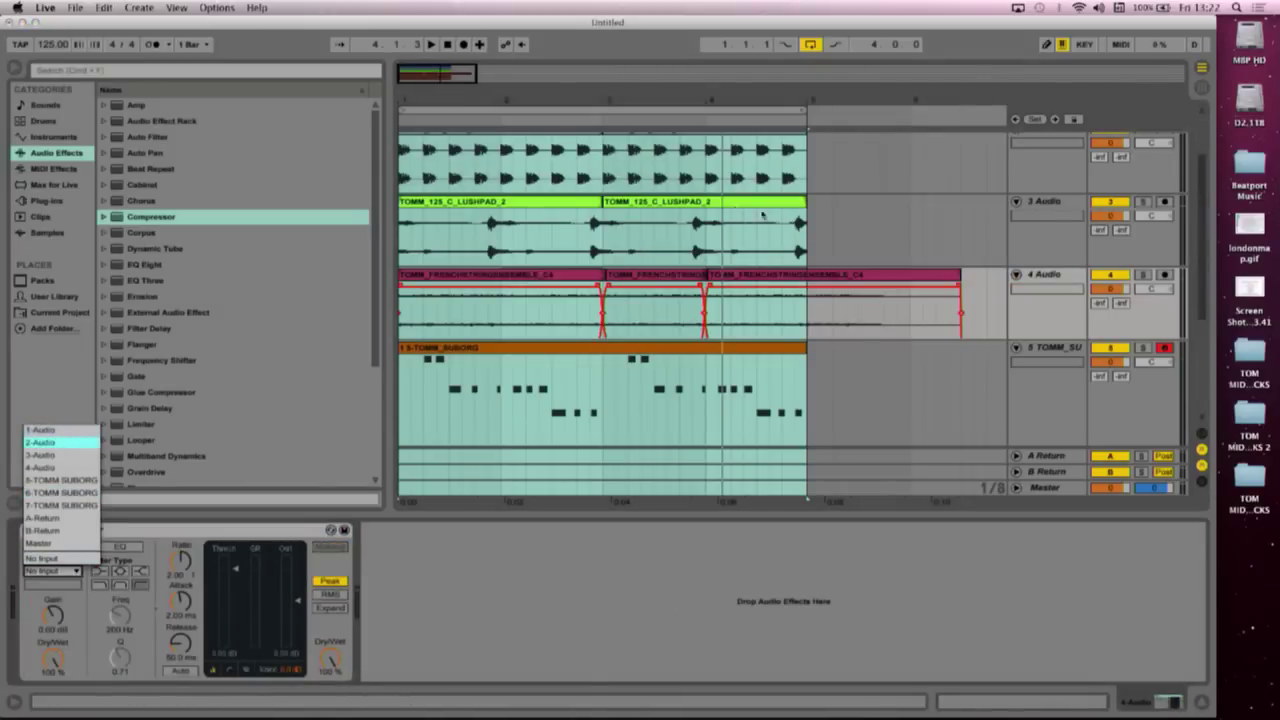
left_click(76, 443)
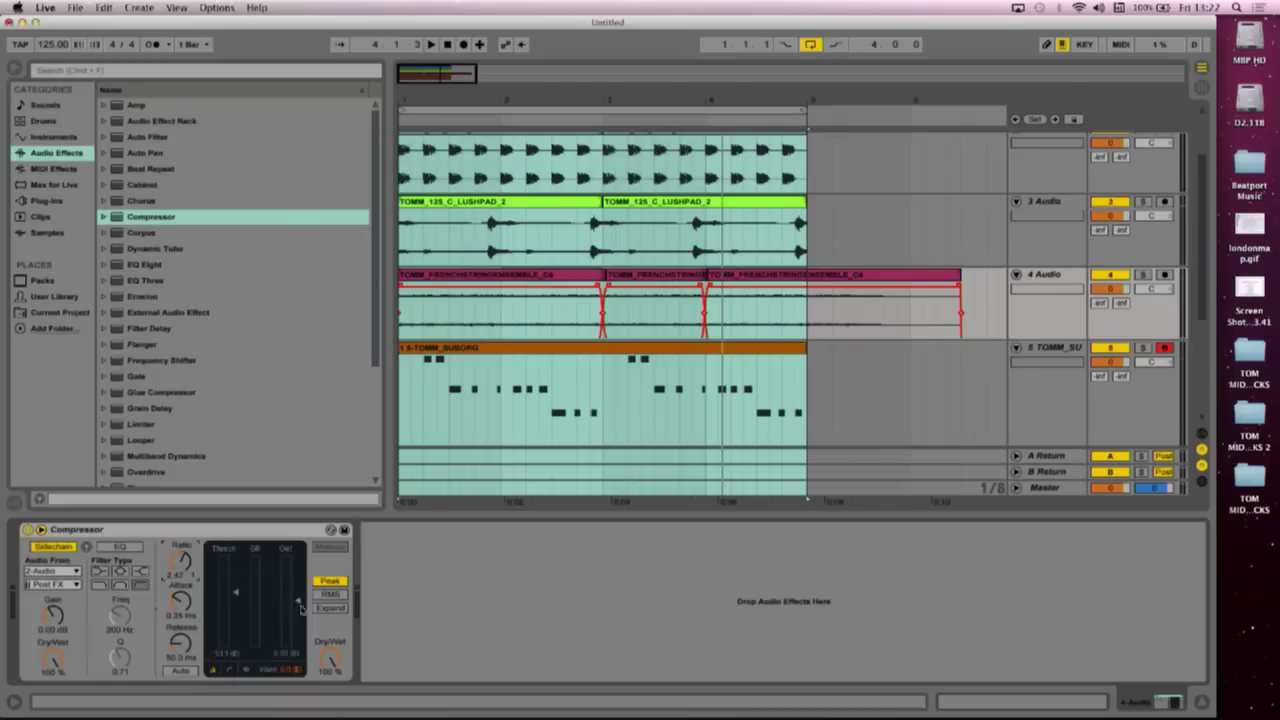
Step: Play the loop and lower the threshold of the 4 Audio Compressor
left_click(1058, 277)
key("space")
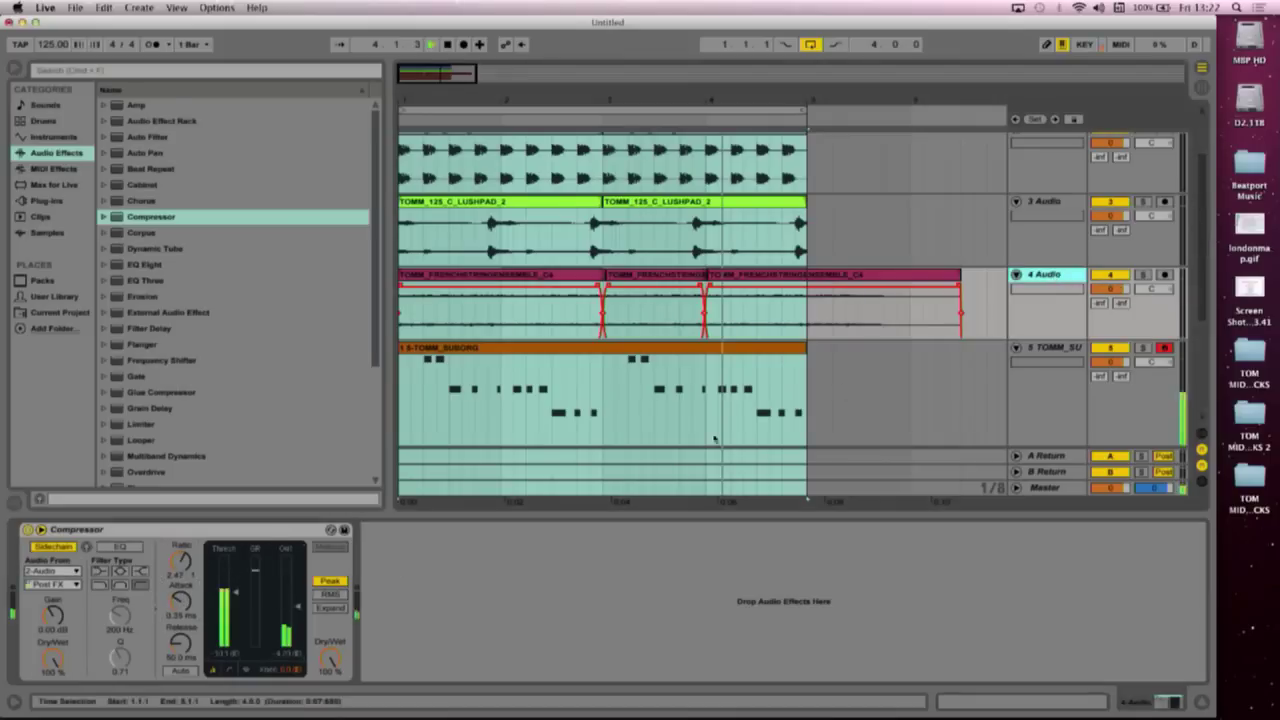
left_click_drag(590, 488, 475, 512)
left_click(1038, 272)
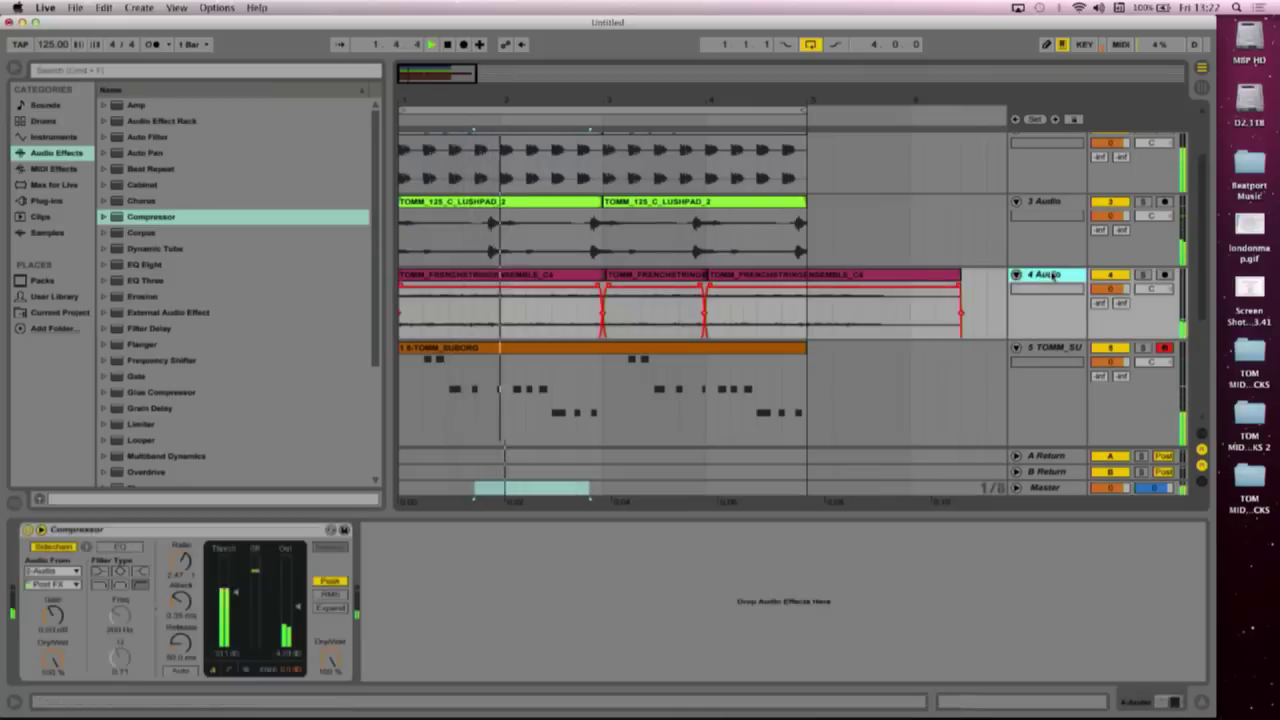
left_click_drag(237, 594, 237, 623)
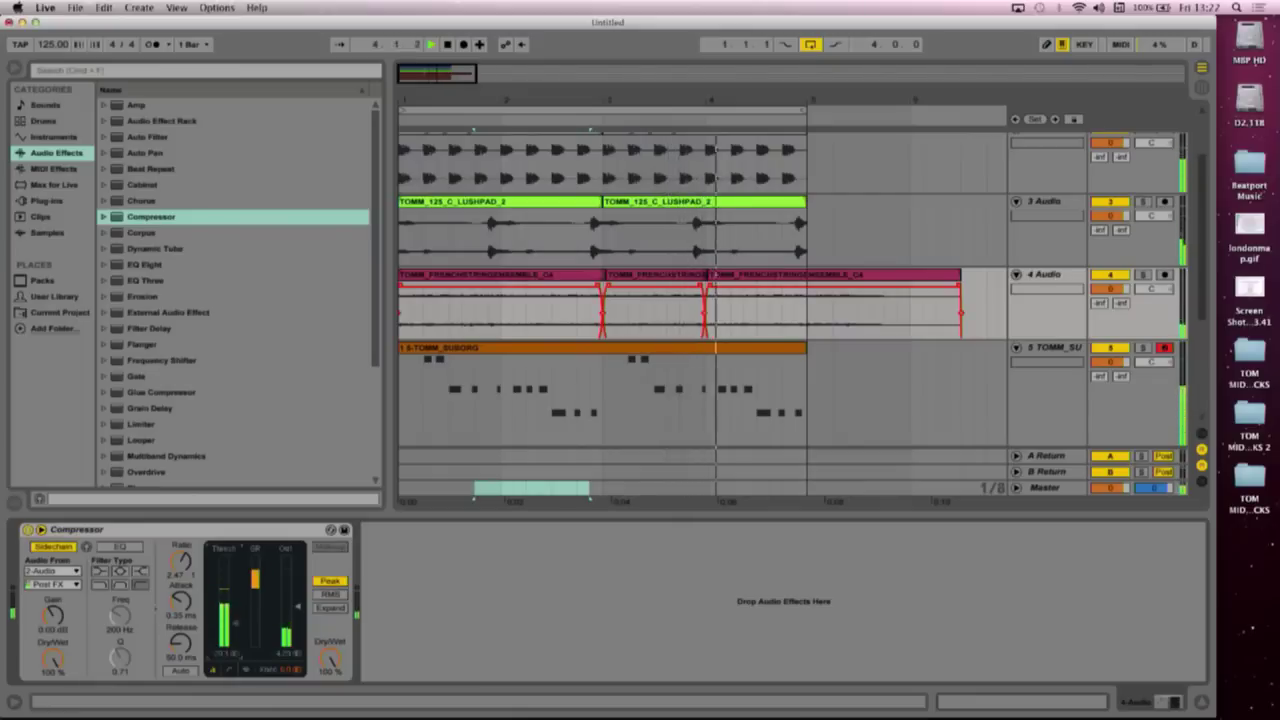
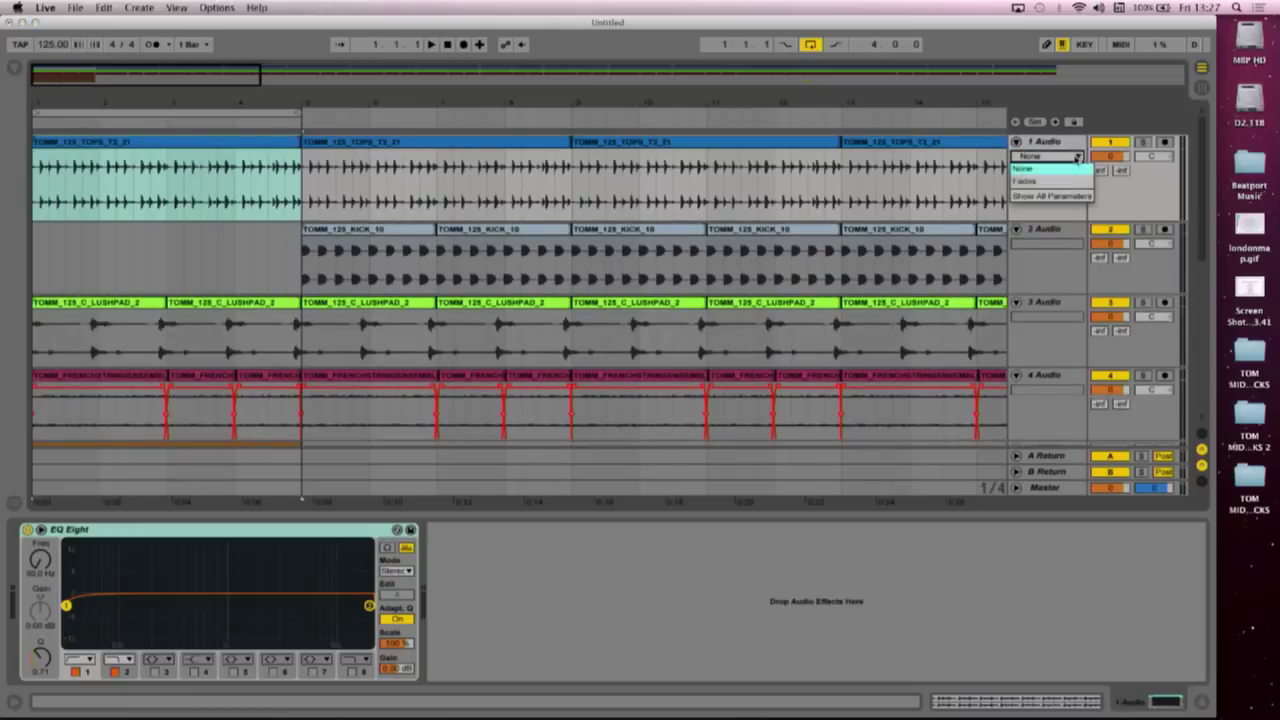
left_click(773, 481)
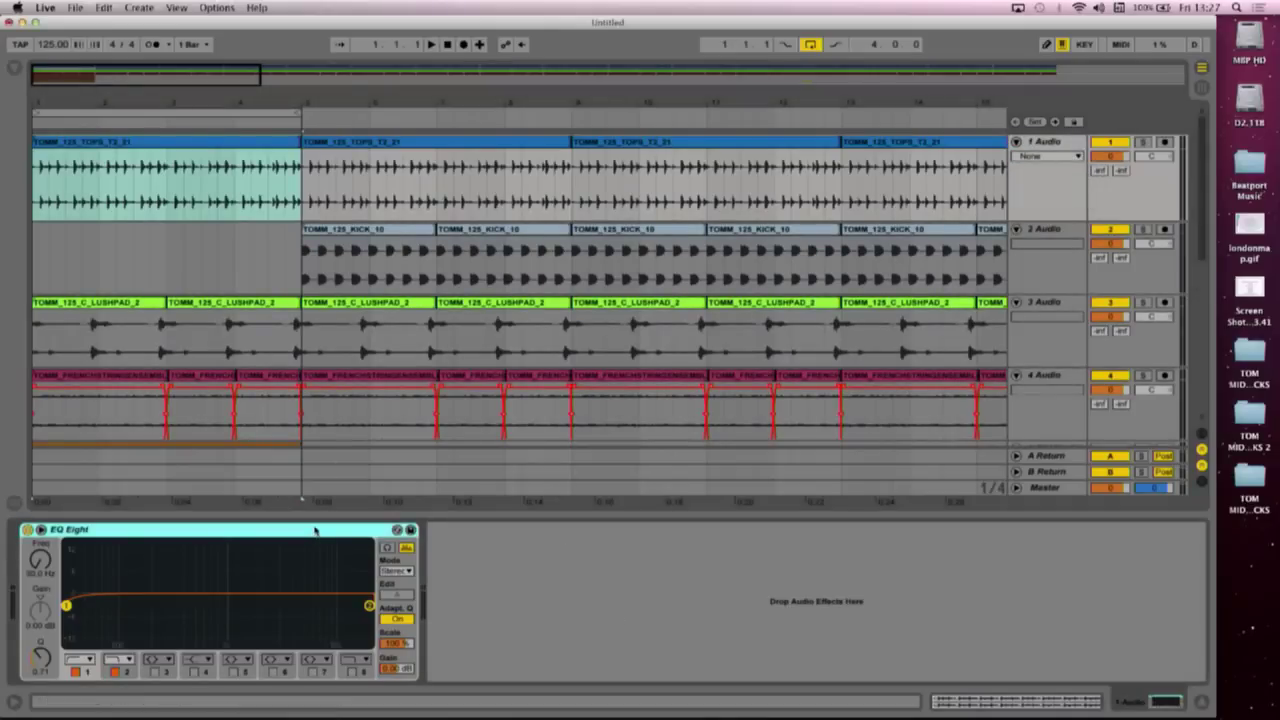
left_click(881, 378)
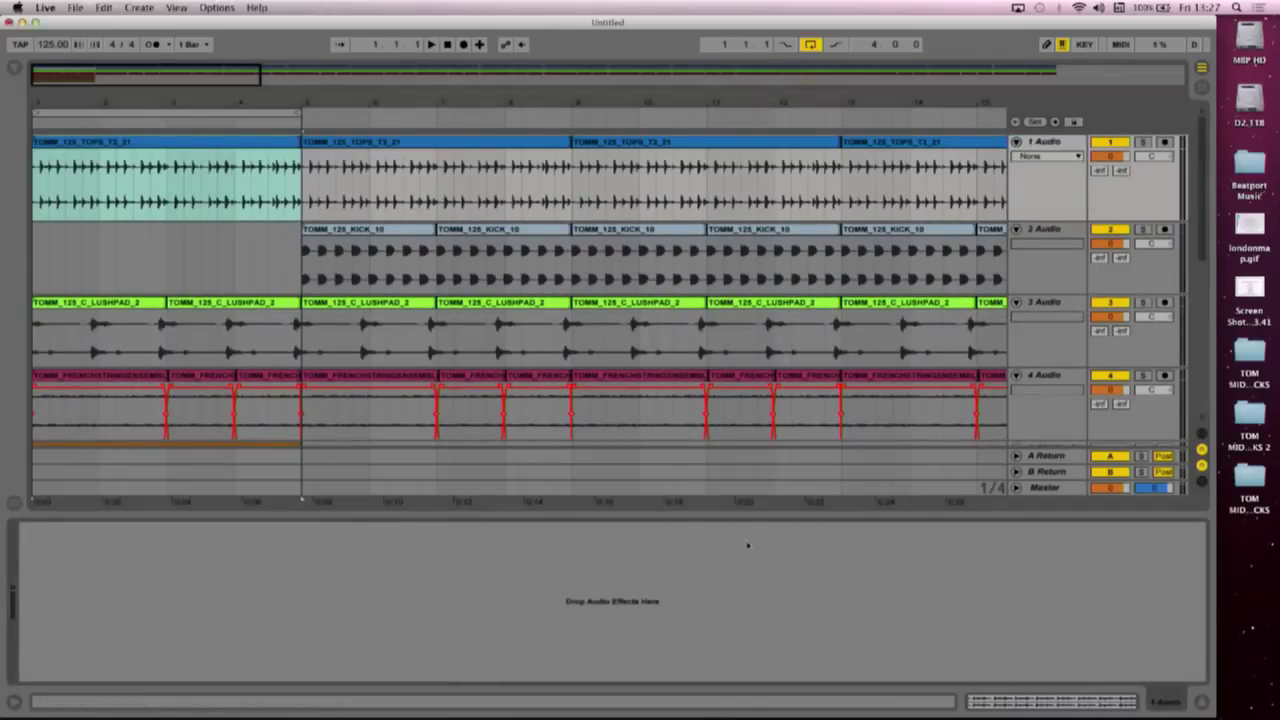
key("super+v")
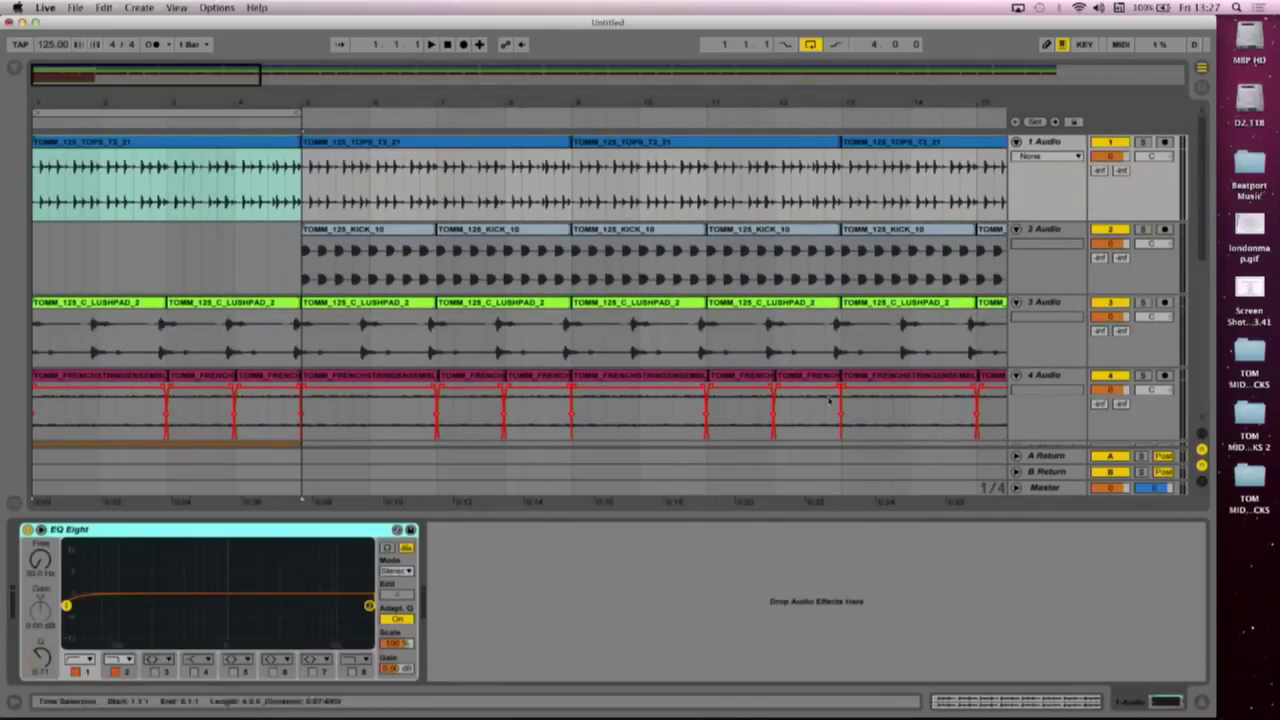
left_click(1067, 158)
left_click(843, 598)
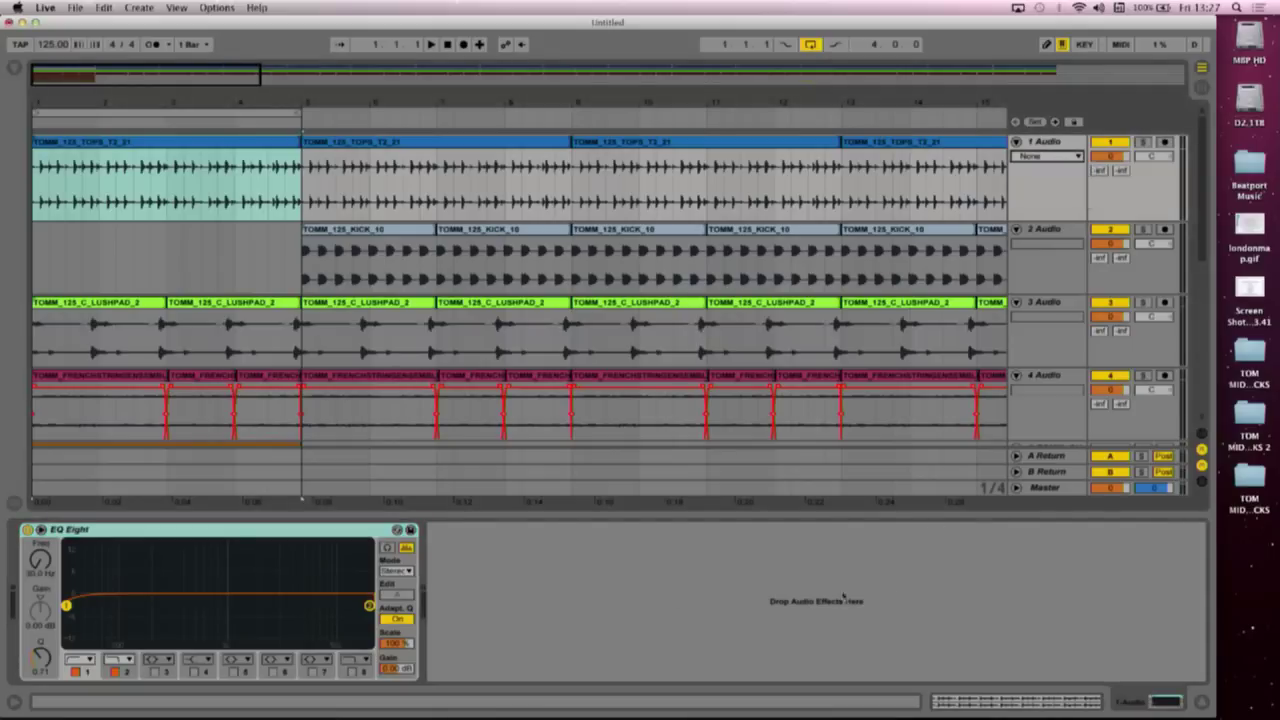
Step: Delete the EQ Eight from 1 Audio and display the track's Fades
left_click(376, 527)
key("Delete")
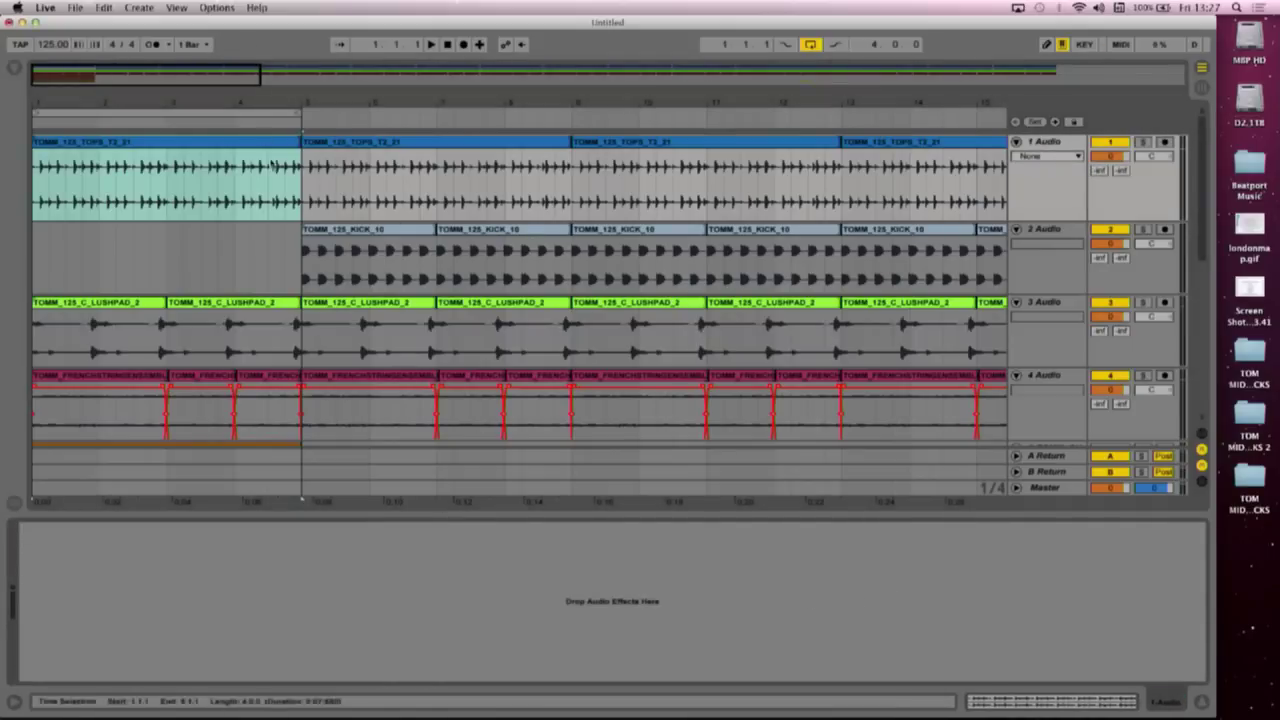
left_click(1050, 157)
left_click(1040, 174)
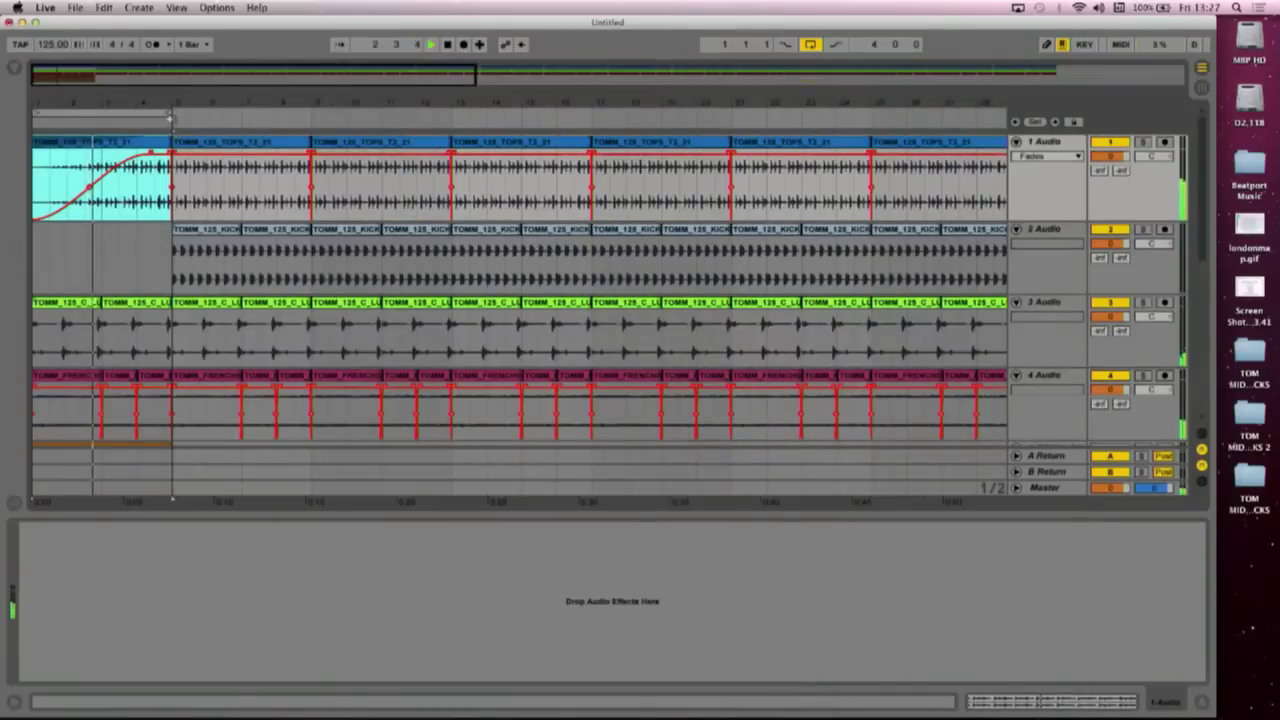
Step: Extend the loop region to 27 bars from bar 1 and collapse the device view to enlarge the arrangement
left_click_drag(95, 113, 450, 113)
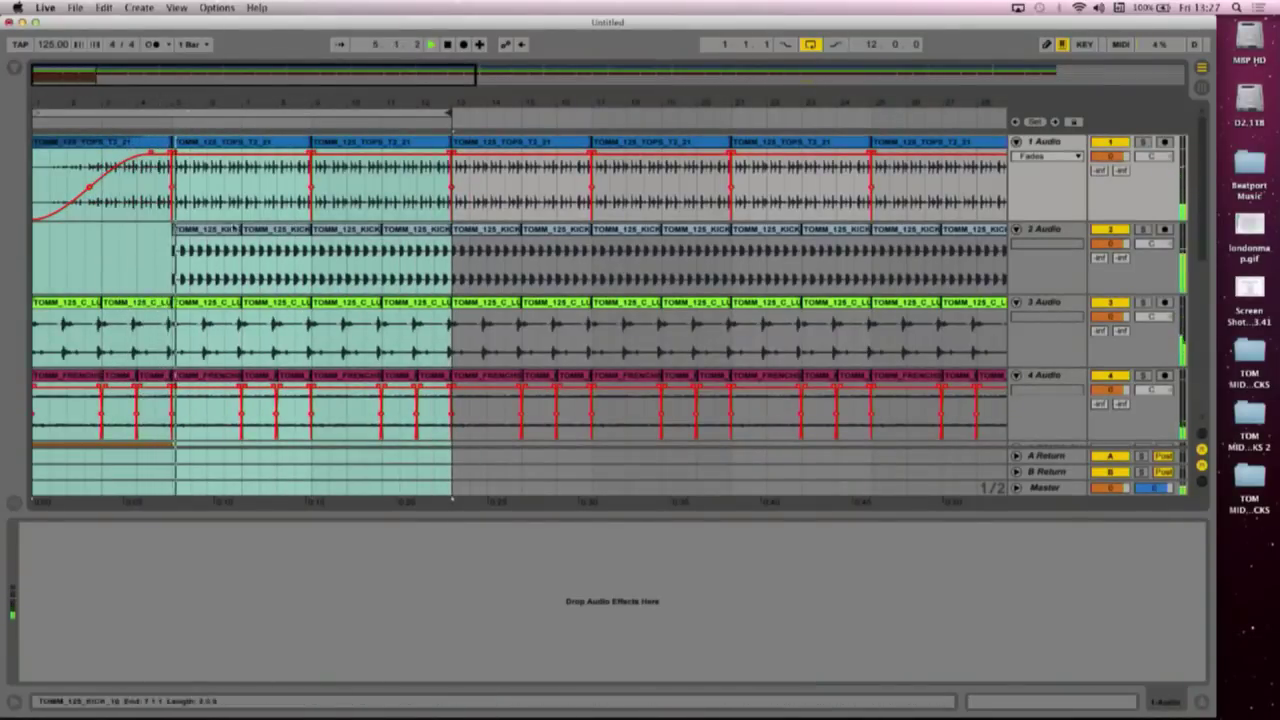
left_click_drag(265, 99, 314, 568)
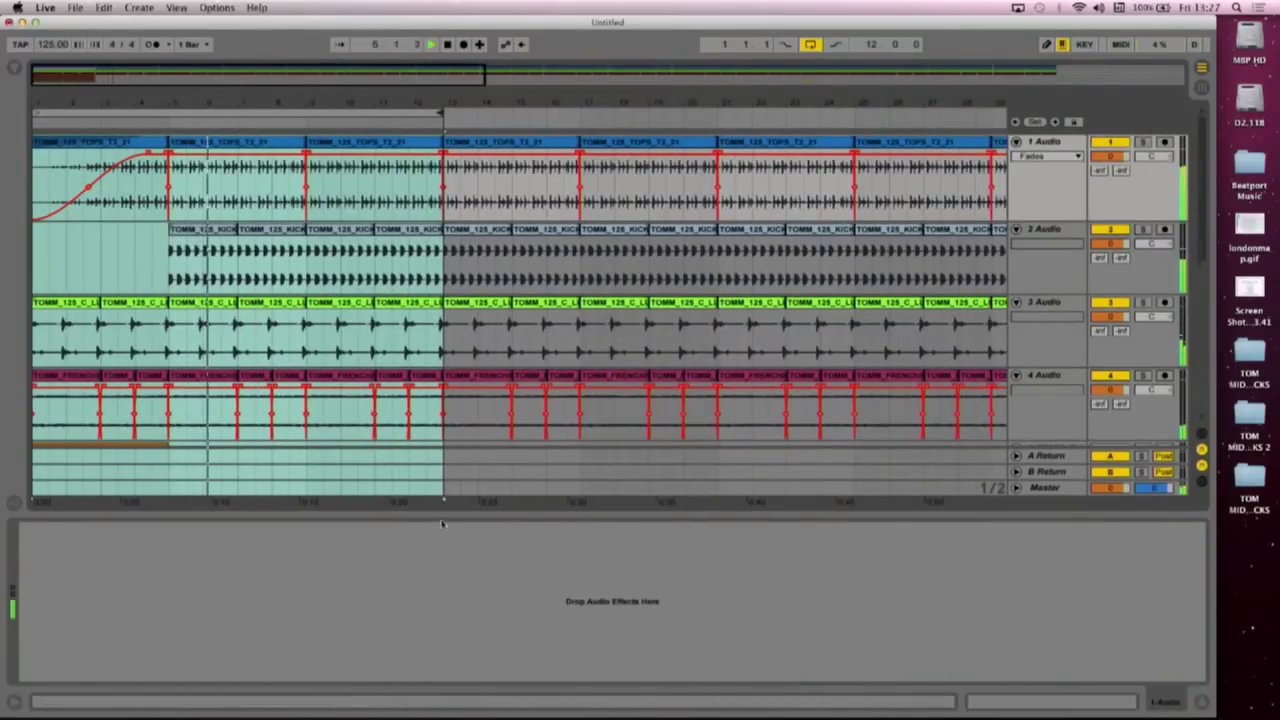
left_click_drag(442, 521, 442, 640)
scroll(122, 514, "down", 5)
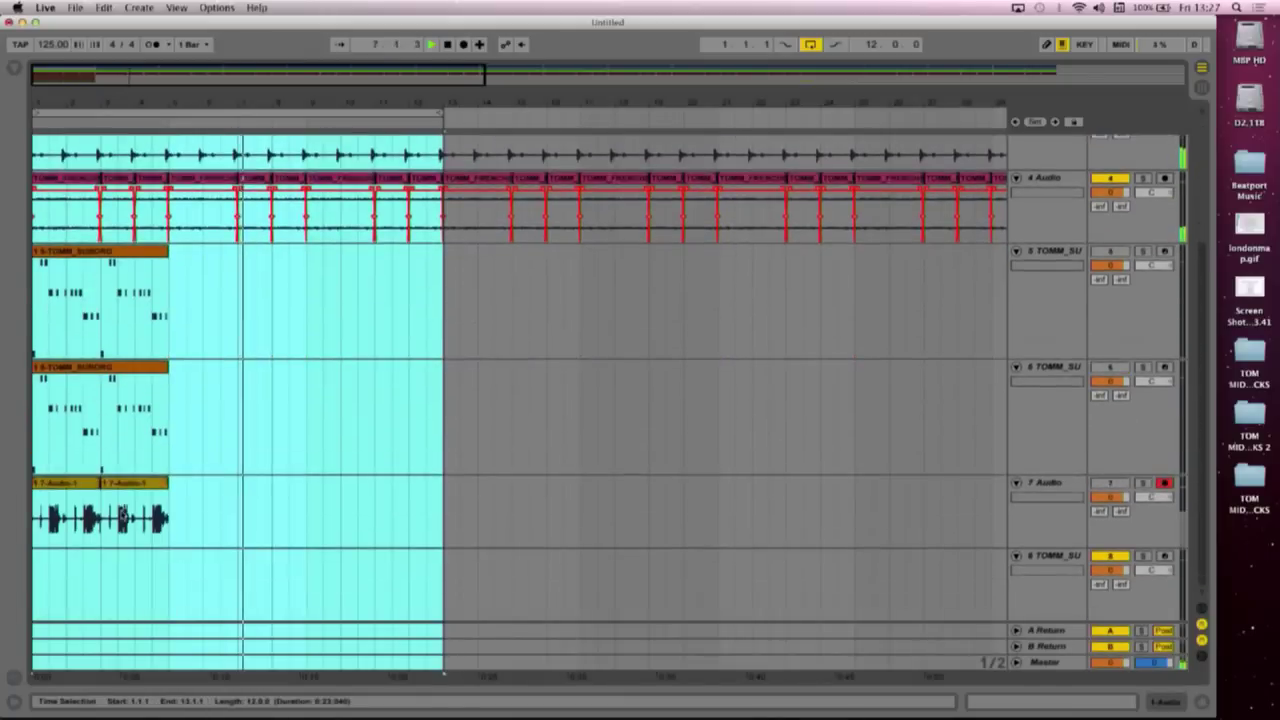
scroll(216, 459, "up", 5)
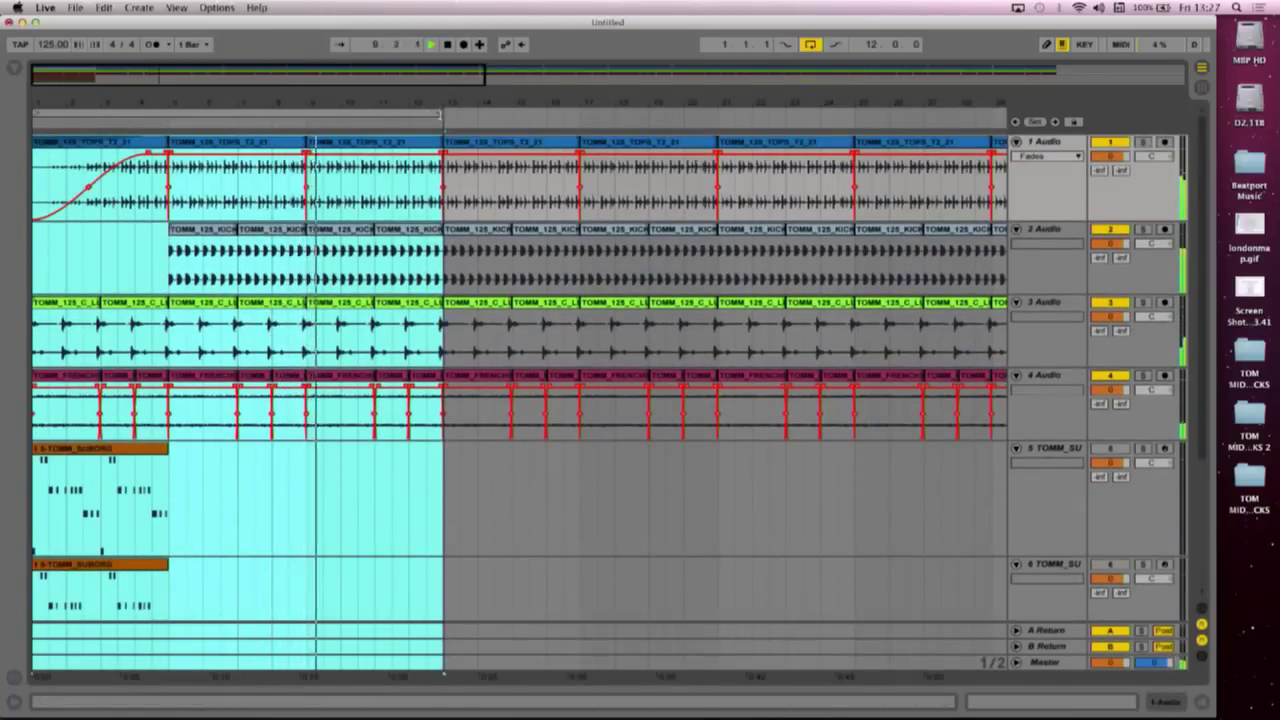
left_click_drag(443, 117, 957, 114)
Step: Move both TOMM_SUBORG clips on tracks 5 and 6 to bar 13, and briefly activate track 5 to audition it
scroll(101, 415, "down", 3)
scroll(101, 415, "down", 3)
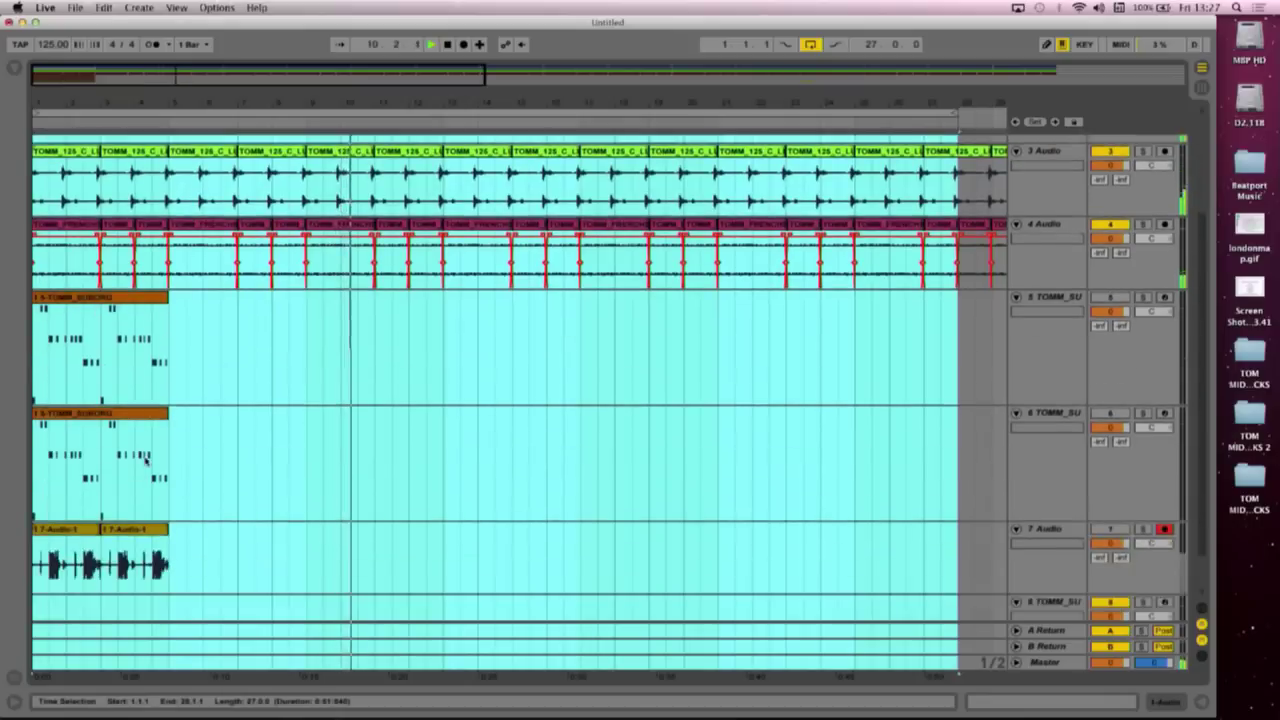
left_click(82, 303)
left_click(66, 402, "shift")
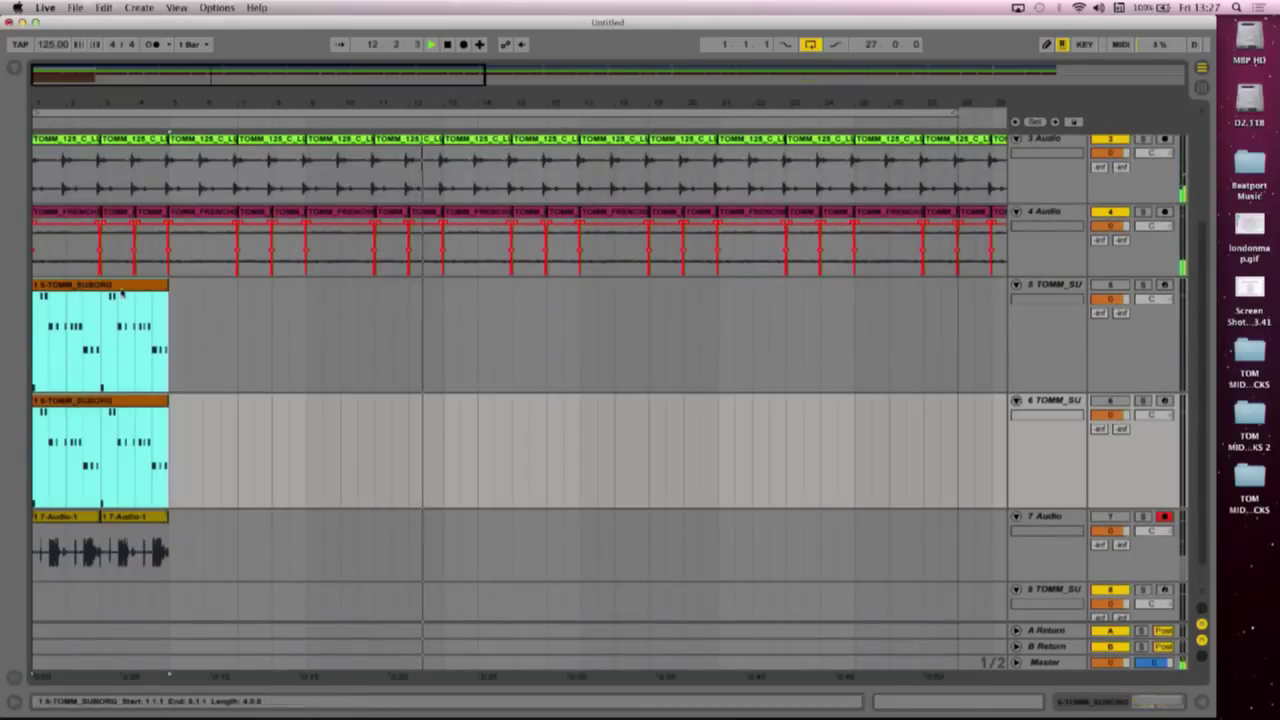
left_click_drag(66, 402, 477, 402)
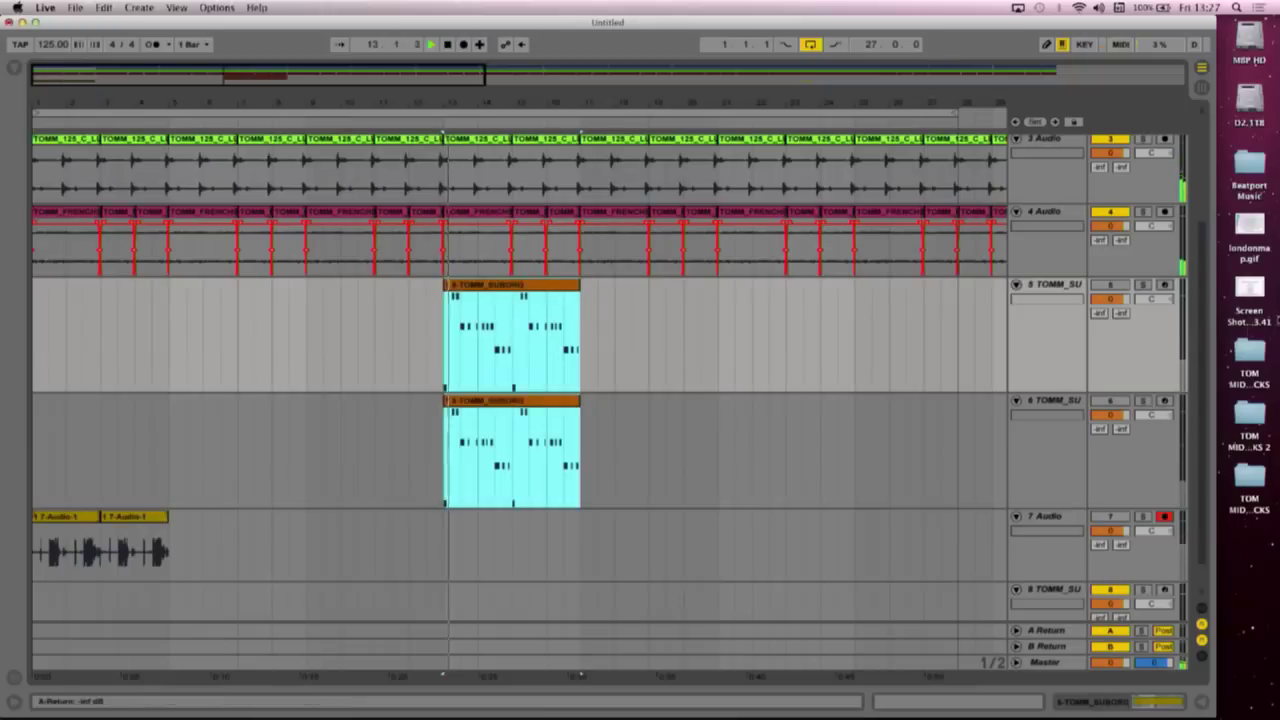
left_click(1121, 286)
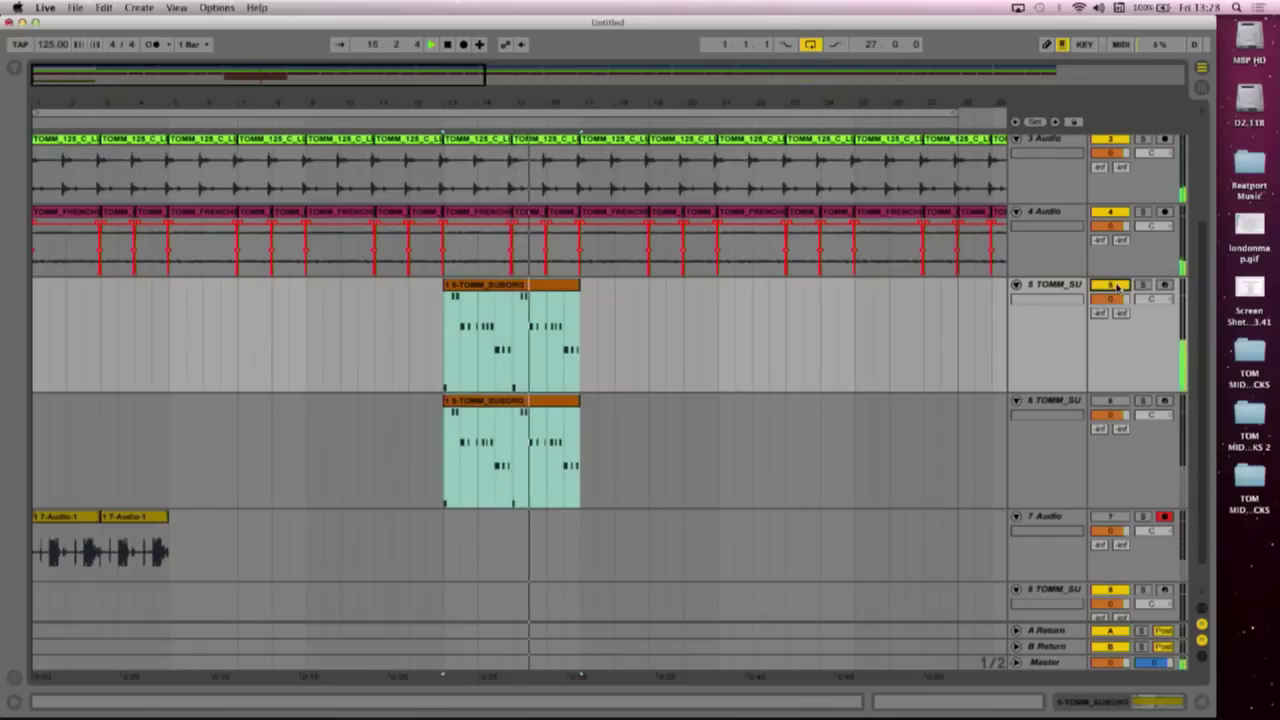
left_click(1118, 287)
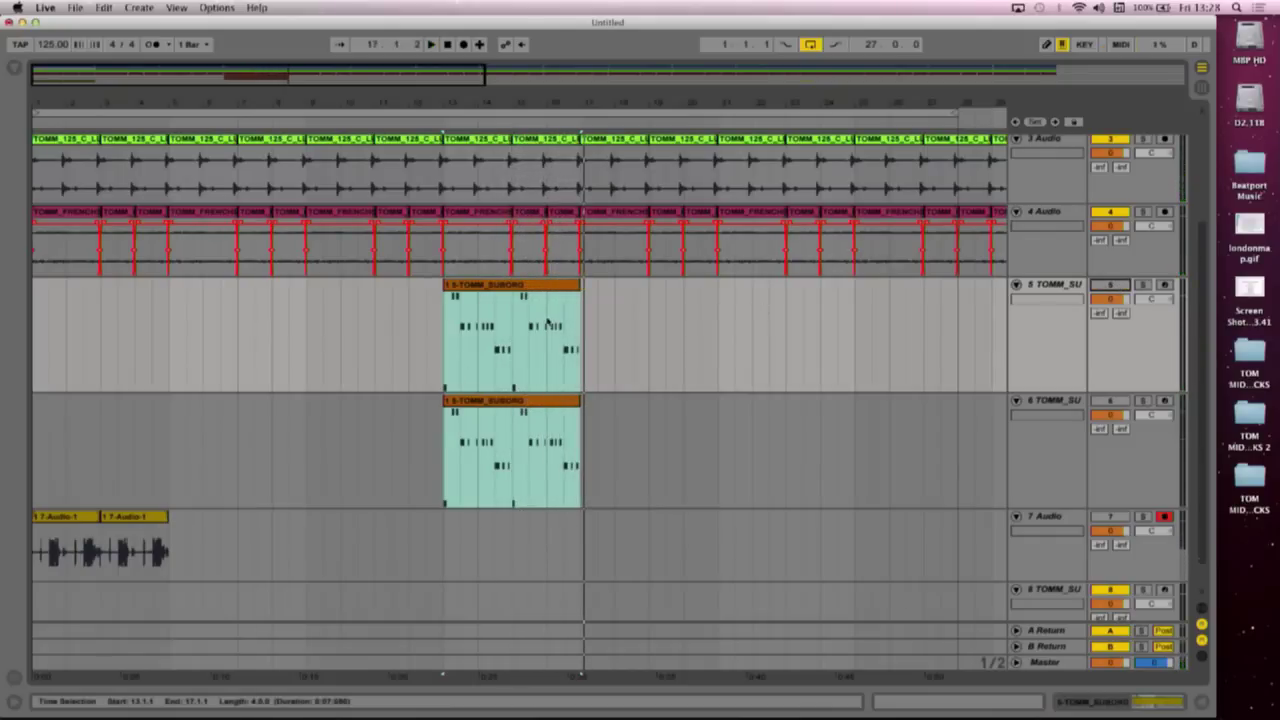
Step: Copy the TOMM_SUBORG clip on track 5 to start at bar 17
left_click_drag(518, 103, 518, 165)
left_click(399, 288)
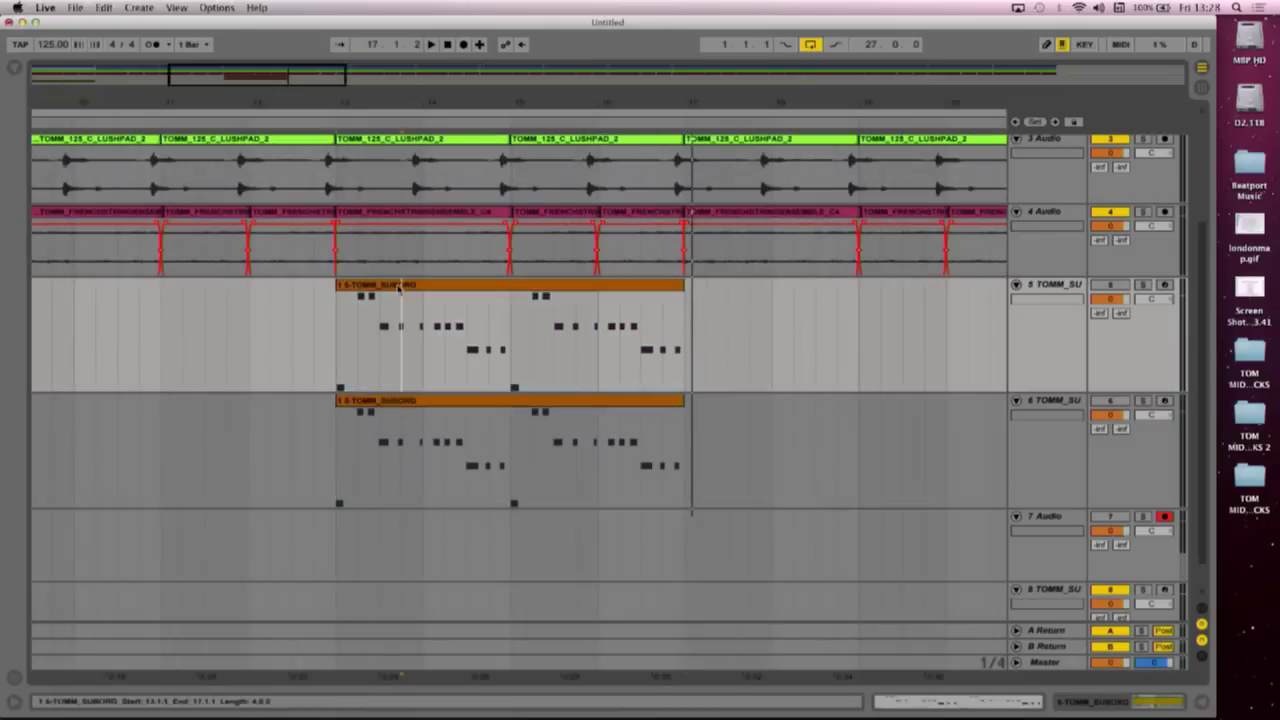
left_click_drag(401, 287, 741, 180)
left_click_drag(729, 101, 555, 64)
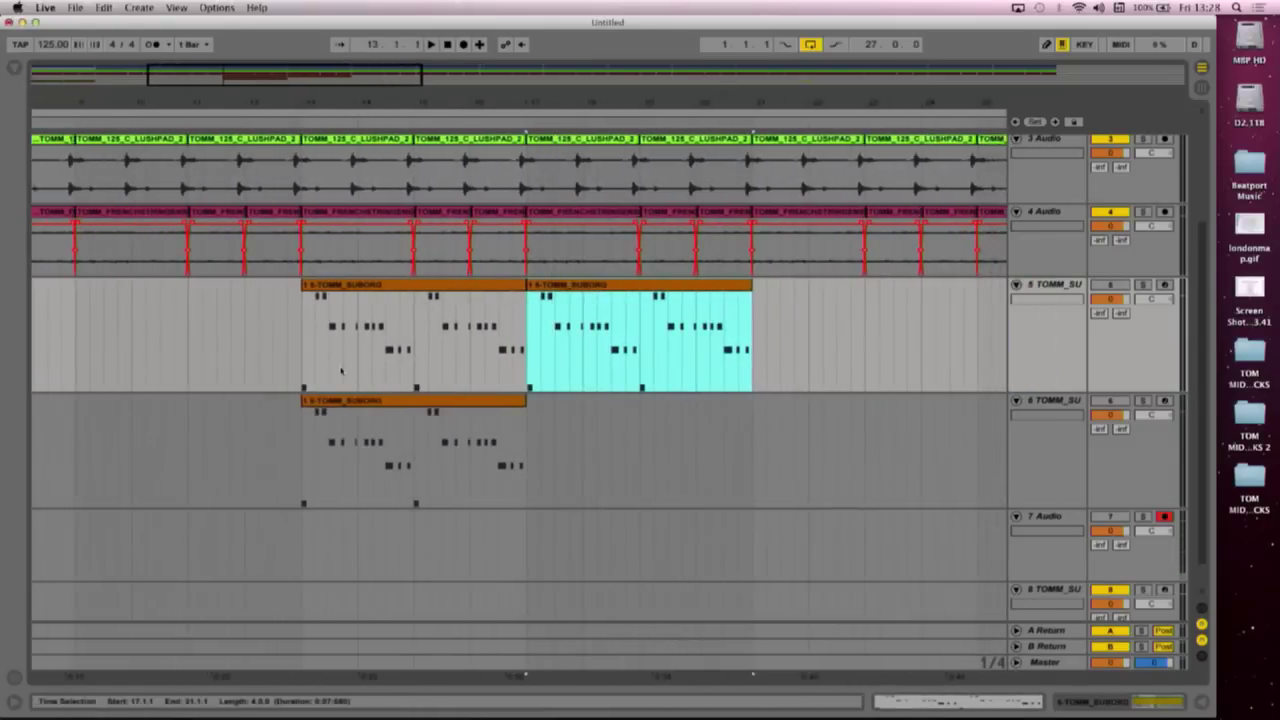
Step: Activate track 5 and play the arrangement from its first TOMM_SUBORG clip at bar 13
left_click(354, 286)
key("space")
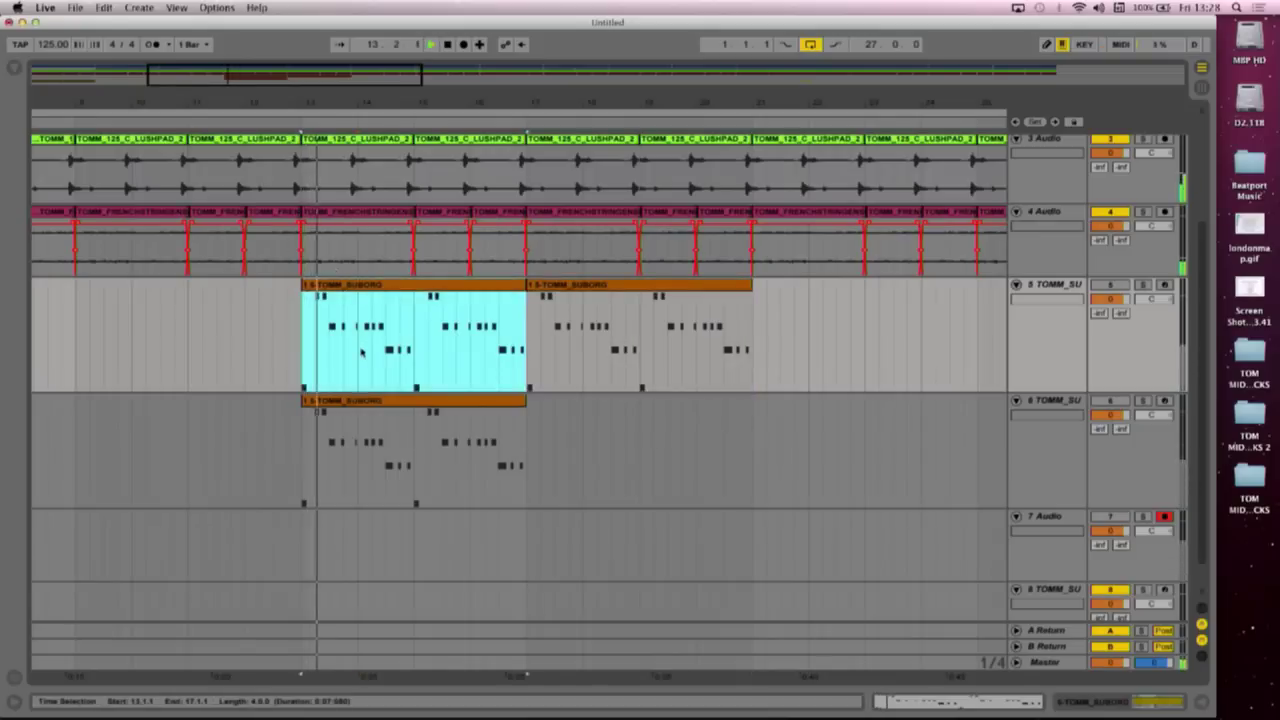
left_click(1119, 287)
key("space")
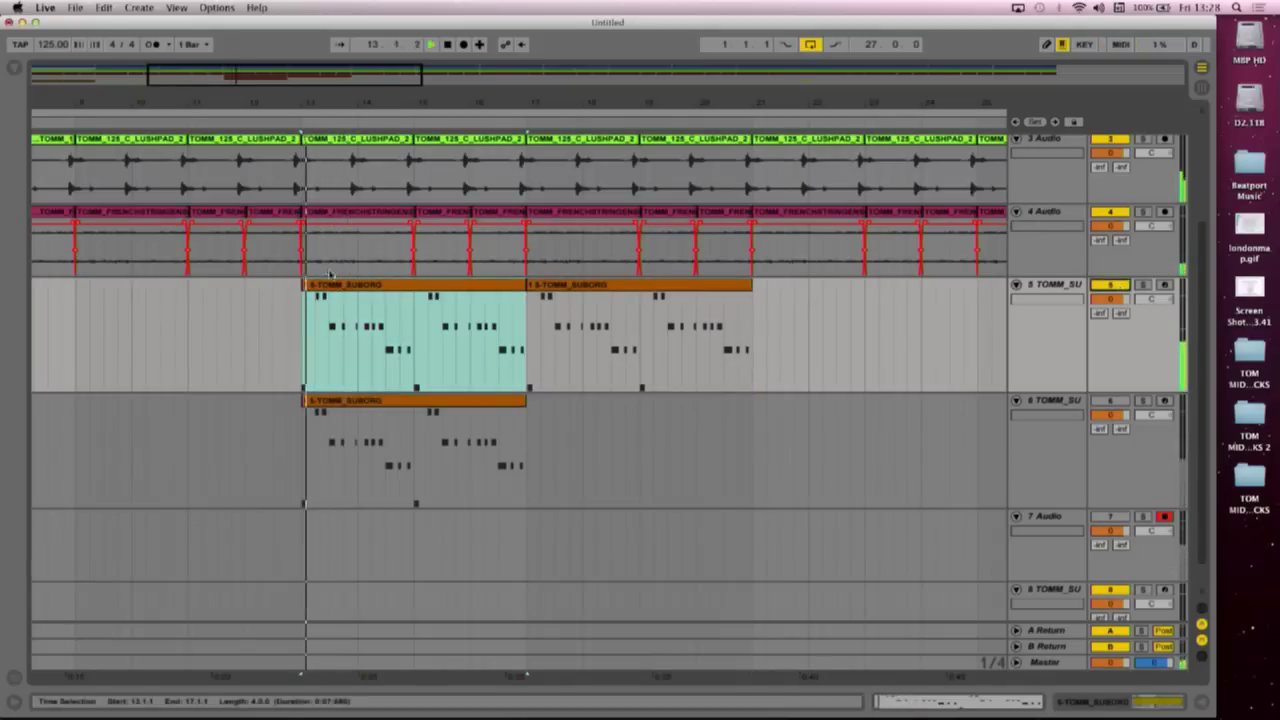
Step: Trim the start of the track 5 TOMM_SUBORG clip at bar 13 to drop its first low note, and audition it
left_click(306, 388)
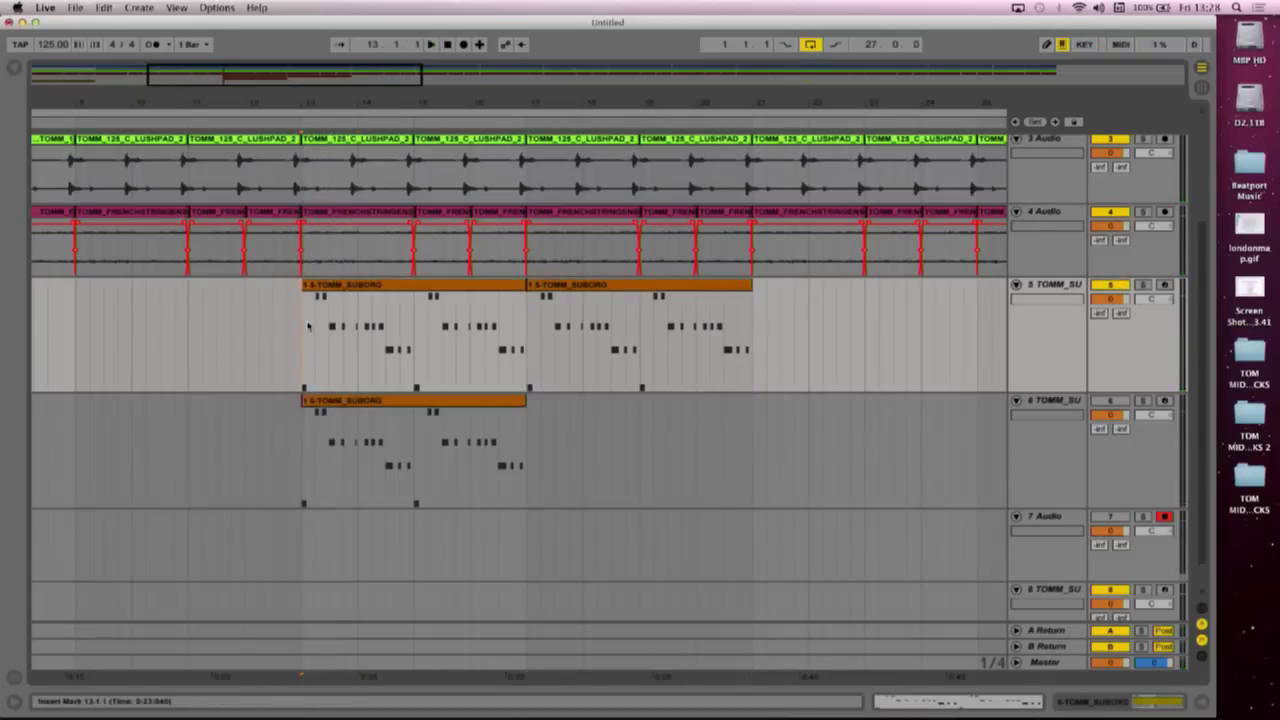
left_click_drag(311, 112, 288, 194)
left_click_drag(246, 286, 299, 307)
left_click(250, 329)
left_click(429, 45)
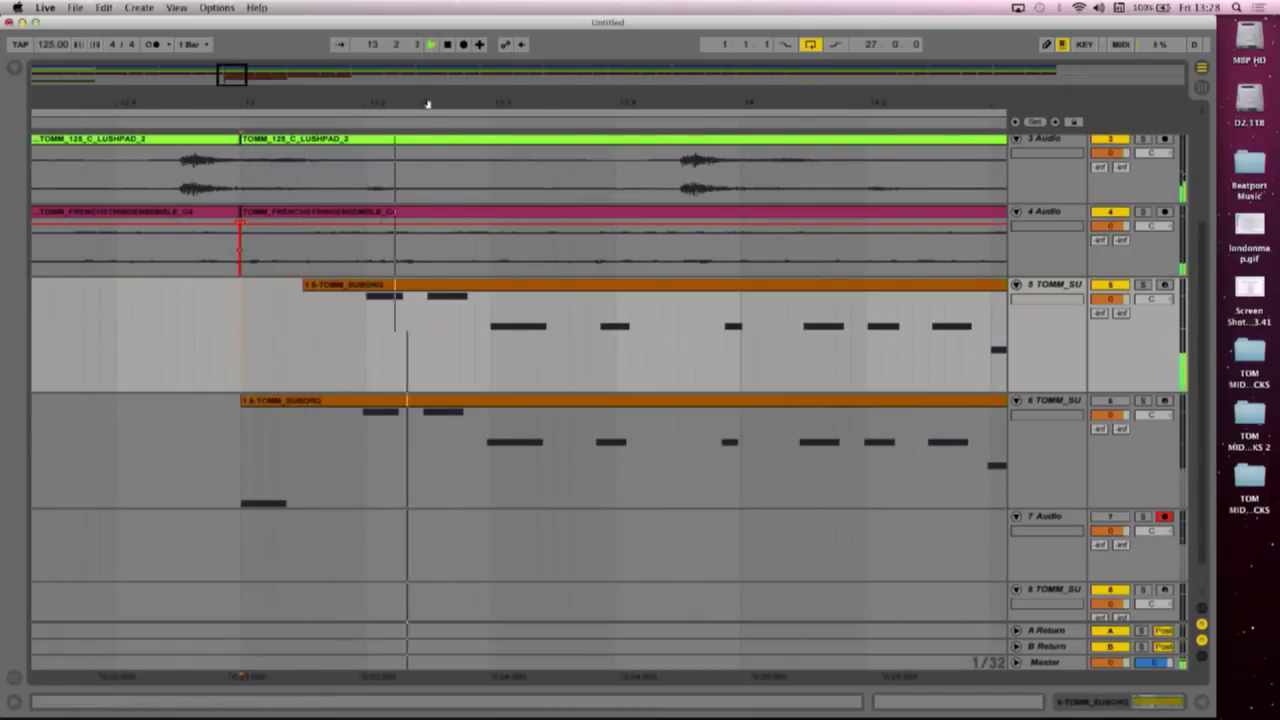
mouse_move(428, 104)
left_mouse_down()
mouse_move(428, 64)
mouse_move(428, 96)
left_mouse_up()
key("space")
Step: Trim the first TOMM_SUBORG clip on track 5 further so it starts just before its second high note, auditioning the result
left_click_drag(328, 286, 475, 288)
left_click(465, 289)
key("space")
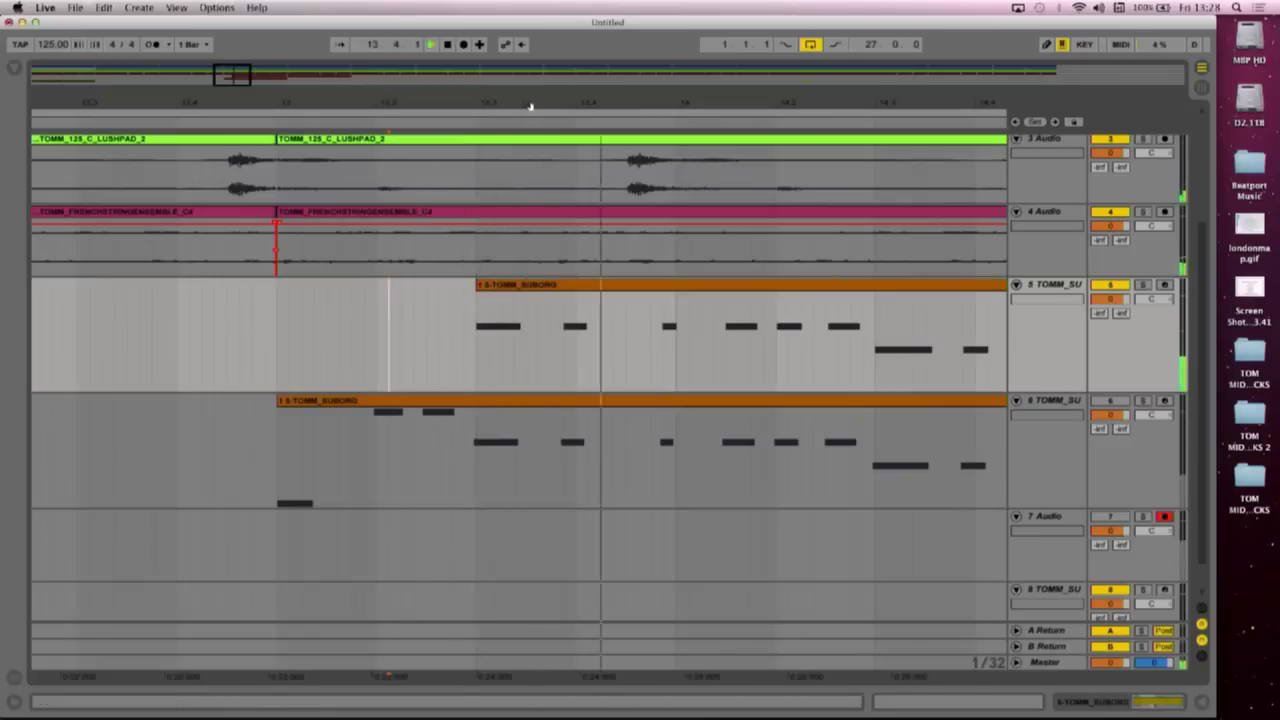
key("space")
left_click_drag(475, 285, 414, 280)
left_click(355, 317)
key("space")
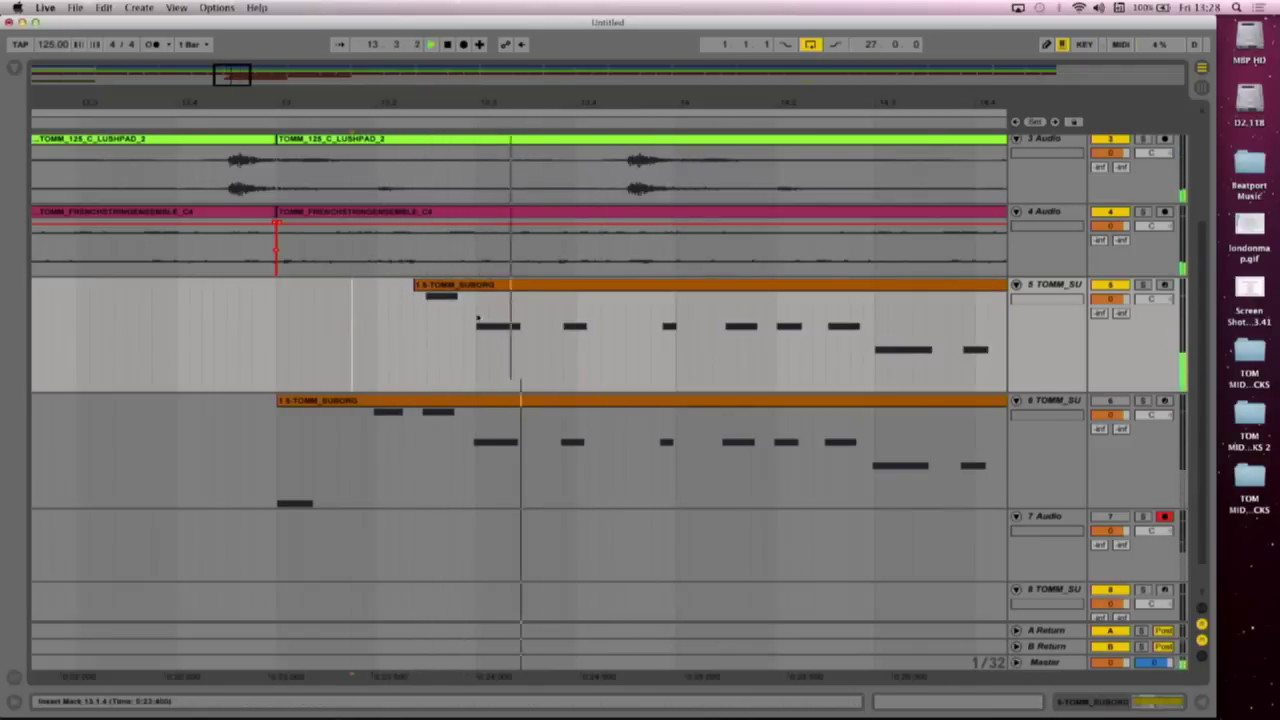
key("space")
Step: Cut the short note just before bar 14 out of the track 5 TOMM_SUBORG clip and play back the gap
left_click_drag(641, 353, 720, 368)
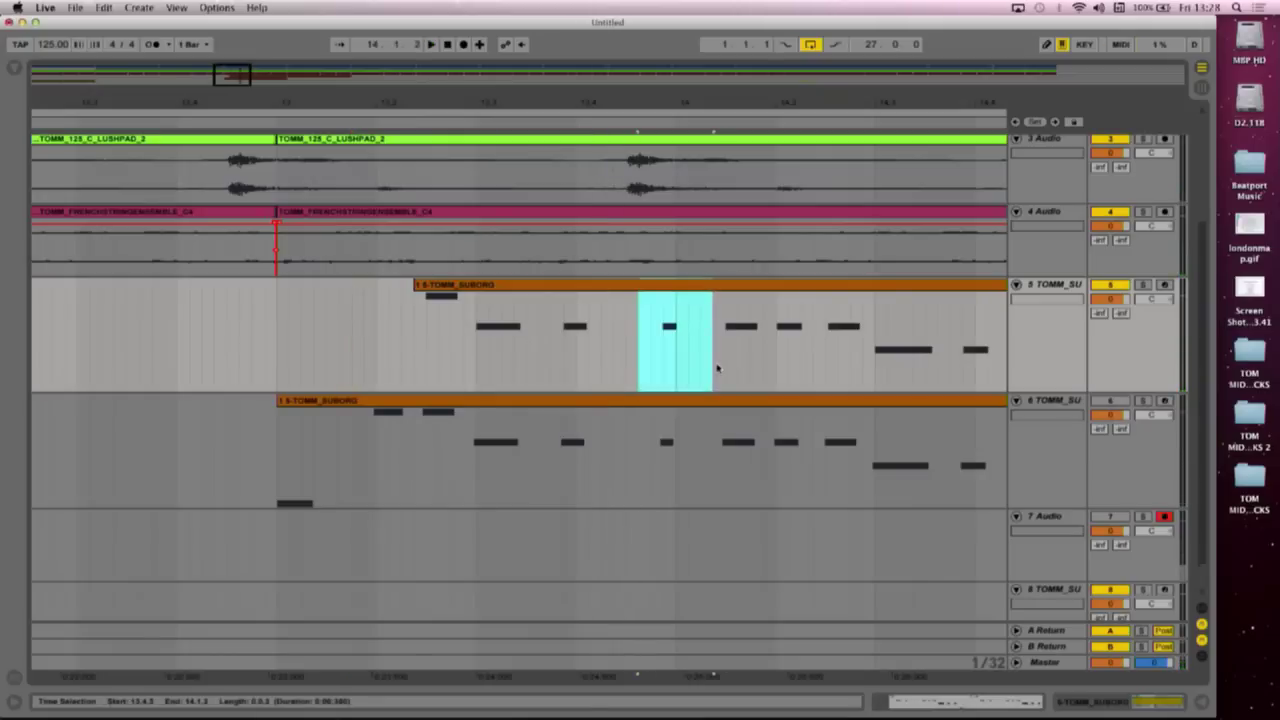
key("Delete")
key("space")
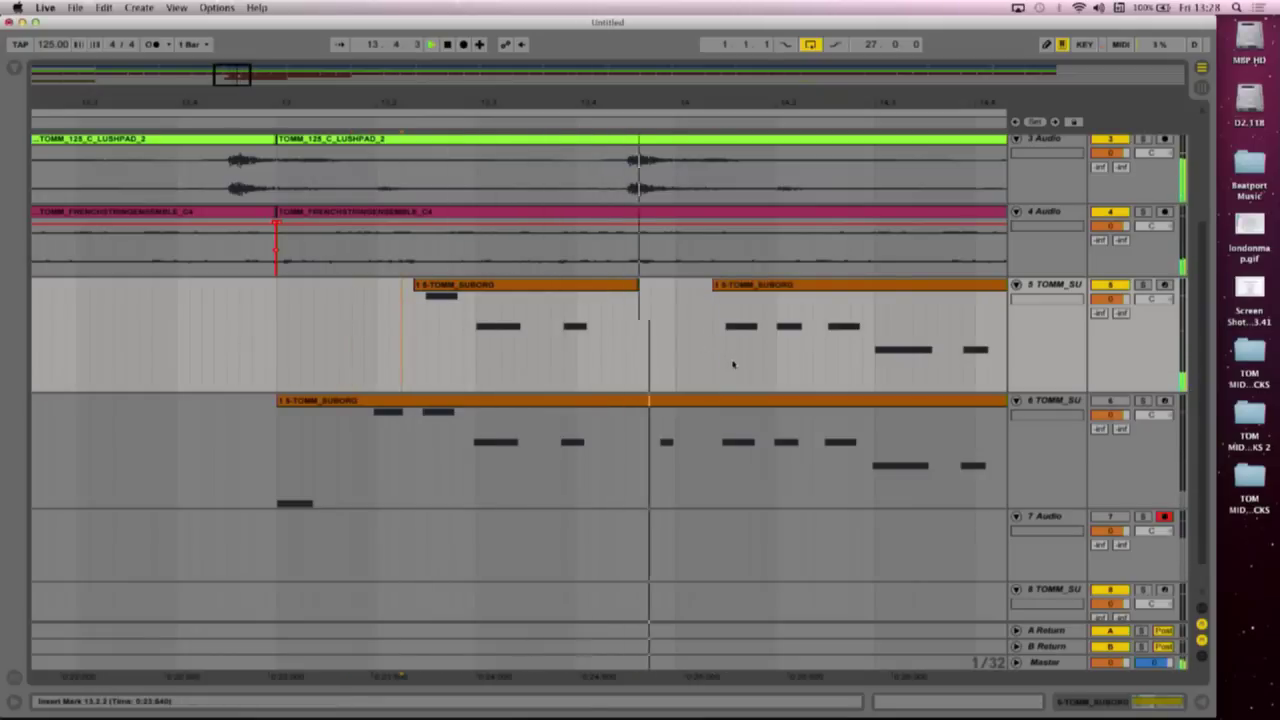
key("space")
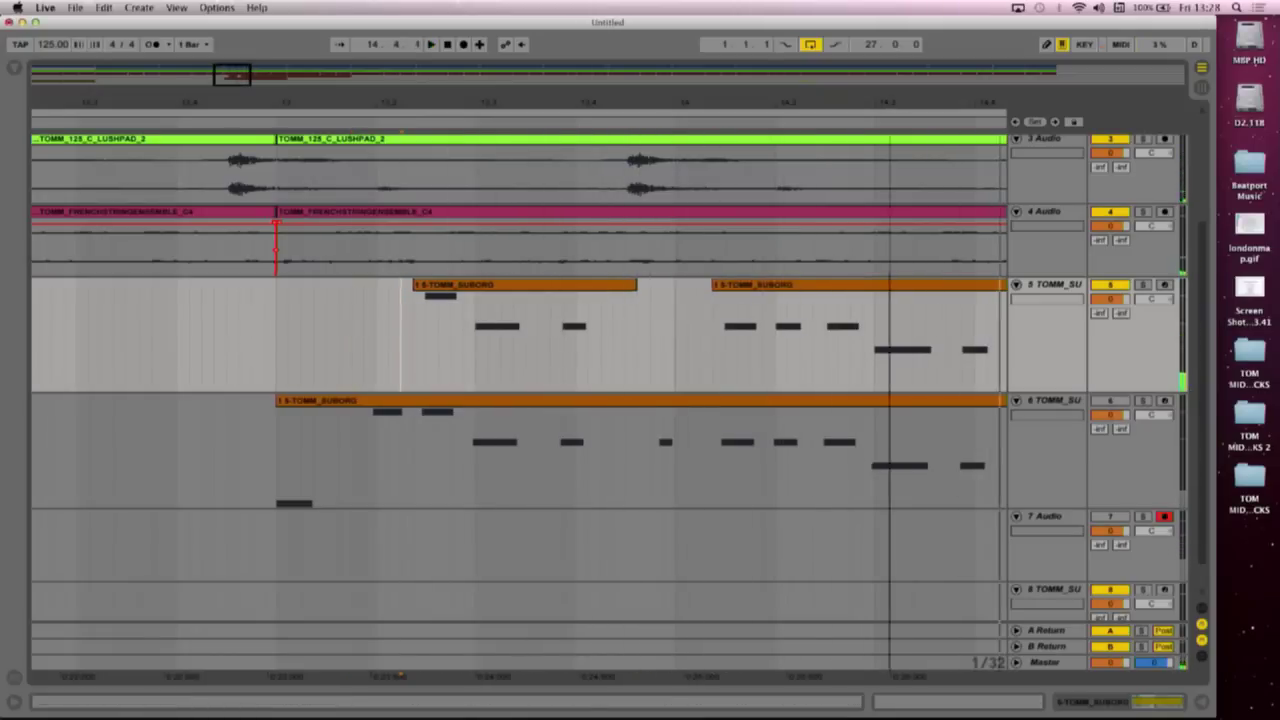
Step: Remove the 14.4.1 to 15.2.1 section from the track 5 TOMM_SUBORG clip and shorten the end of the piece before it
left_click_drag(890, 103, 431, 94)
left_click_drag(484, 351, 686, 377)
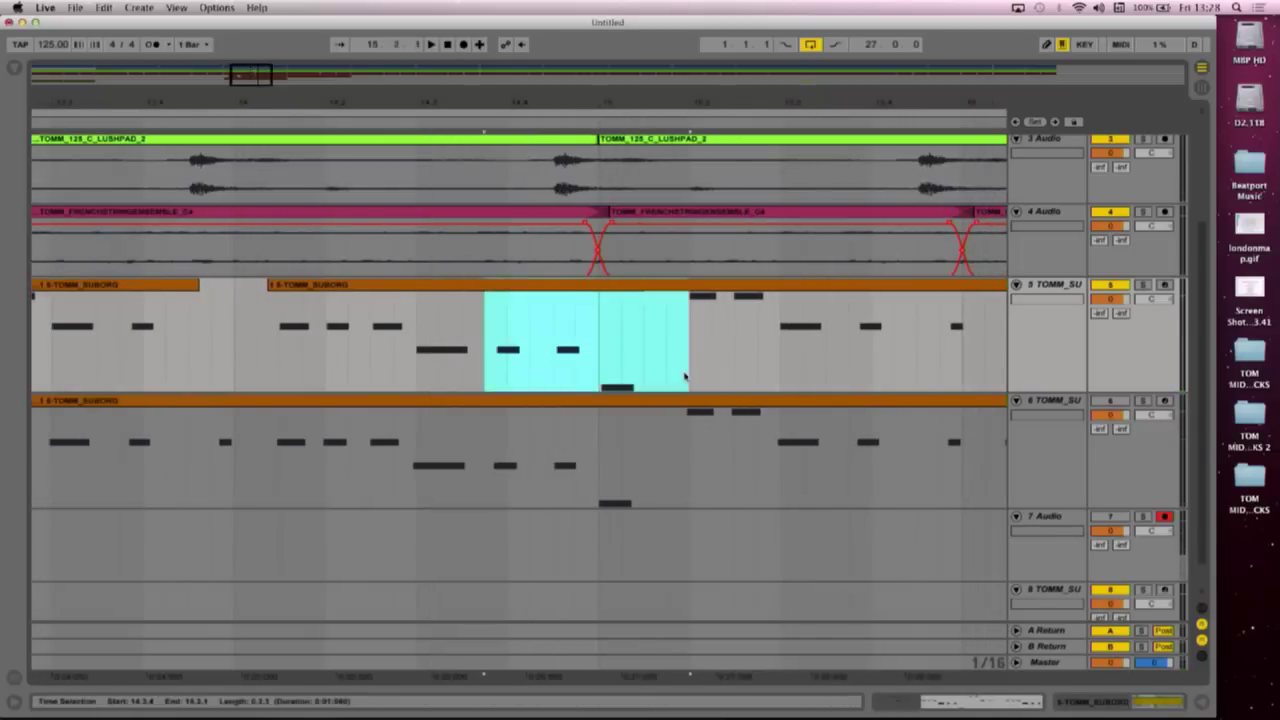
left_click_drag(703, 107, 703, 62)
left_click(669, 323)
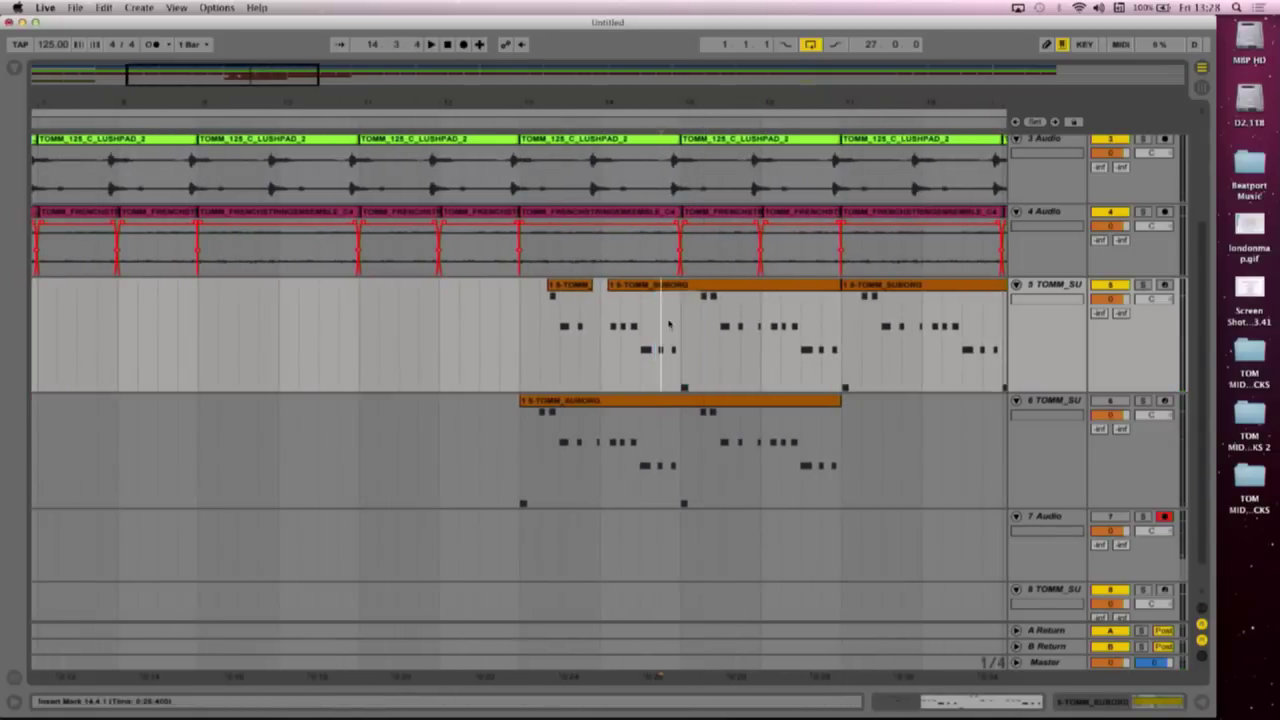
left_click_drag(658, 369, 707, 386)
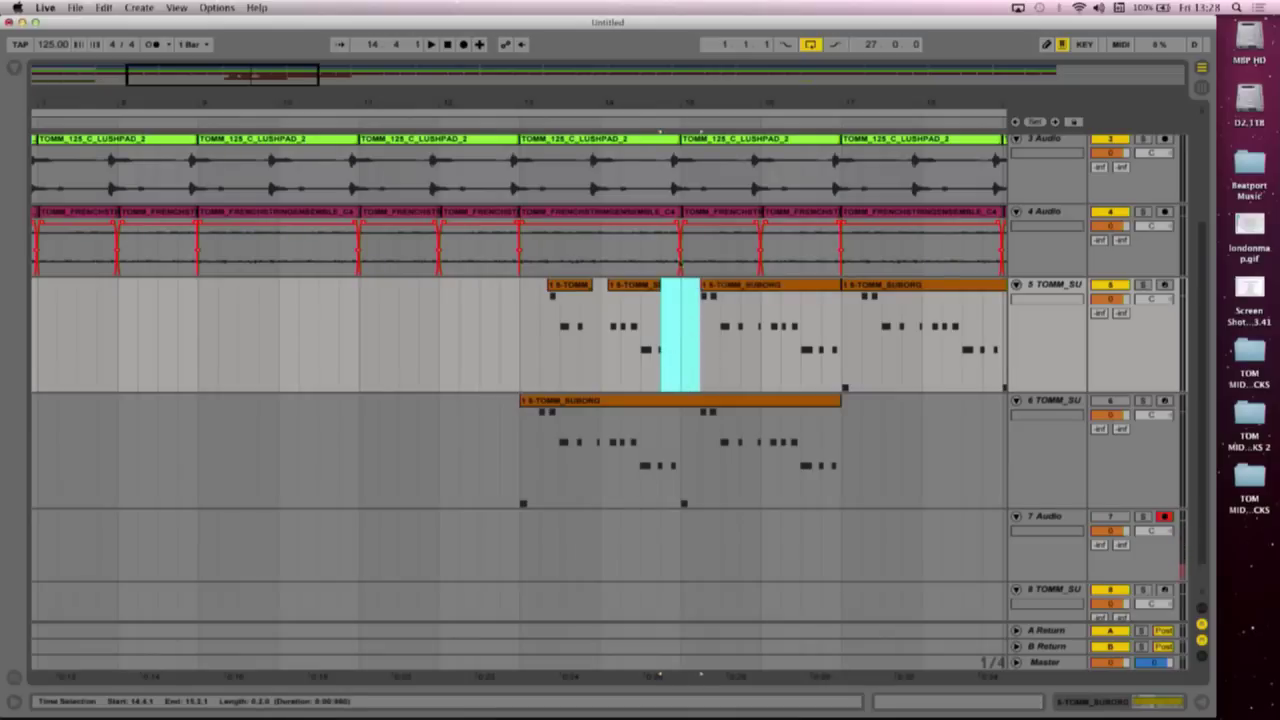
left_click_drag(685, 107, 686, 160)
left_click_drag(597, 287, 578, 287)
left_click_drag(674, 106, 492, 66)
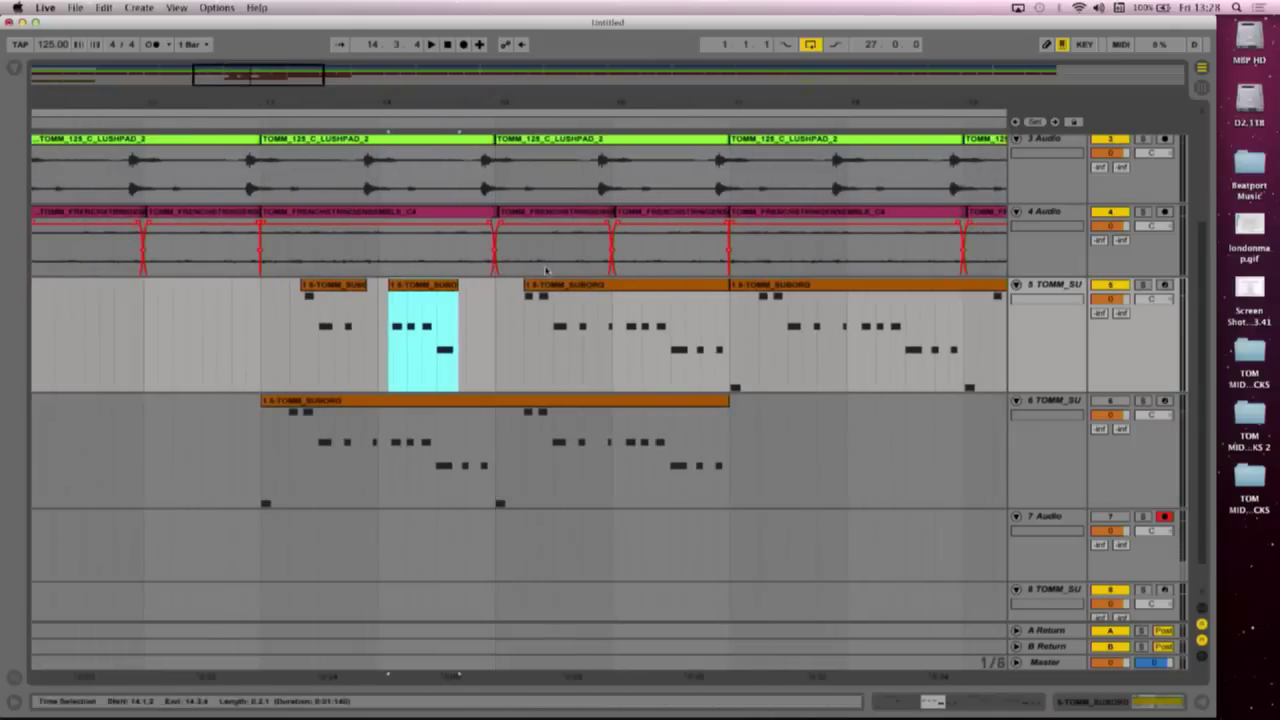
Step: Delete the TOMM_SUBORG piece after bar 15 on track 5 and duplicate the edited two-bar phrase from bar 13 in its place
left_click(548, 285)
key("Delete")
left_click(273, 375)
left_click_drag(263, 377, 498, 377)
key("super+d")
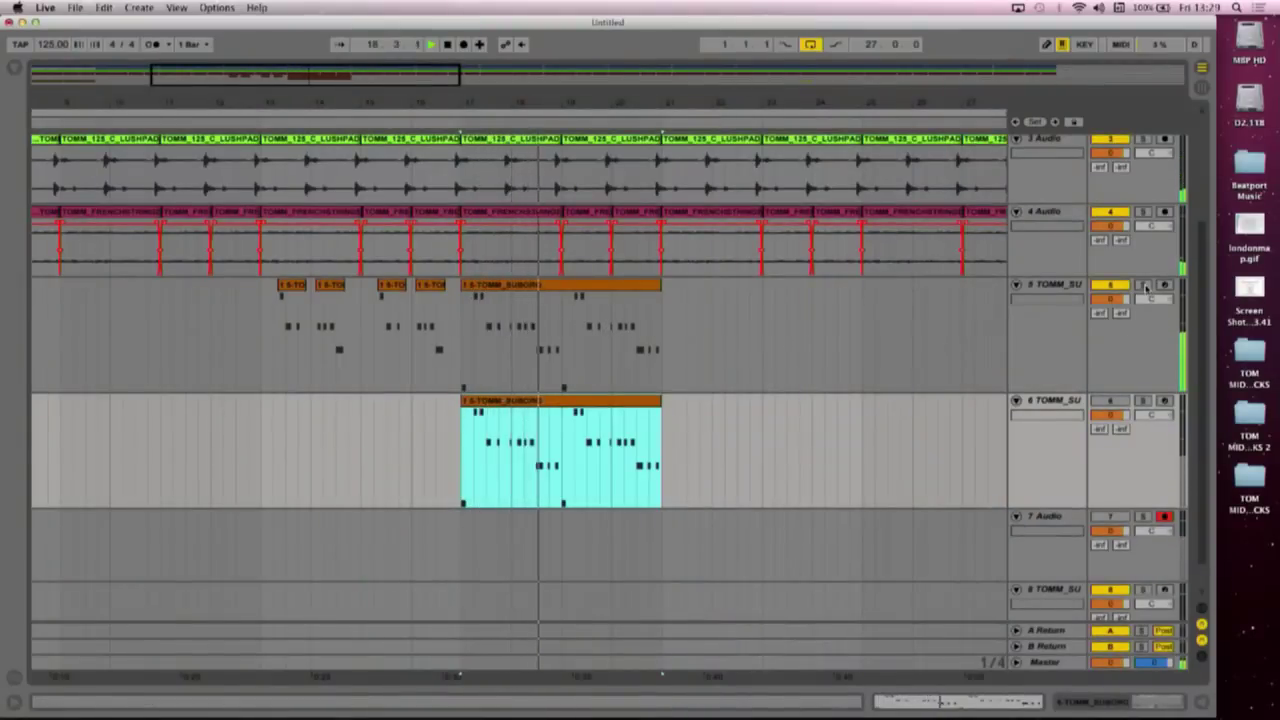
Step: Move the track 6 TOMM_SUBORG clip and copy the track 5 one so both start at bar 21, and activate track 6
left_click_drag(580, 401, 748, 438)
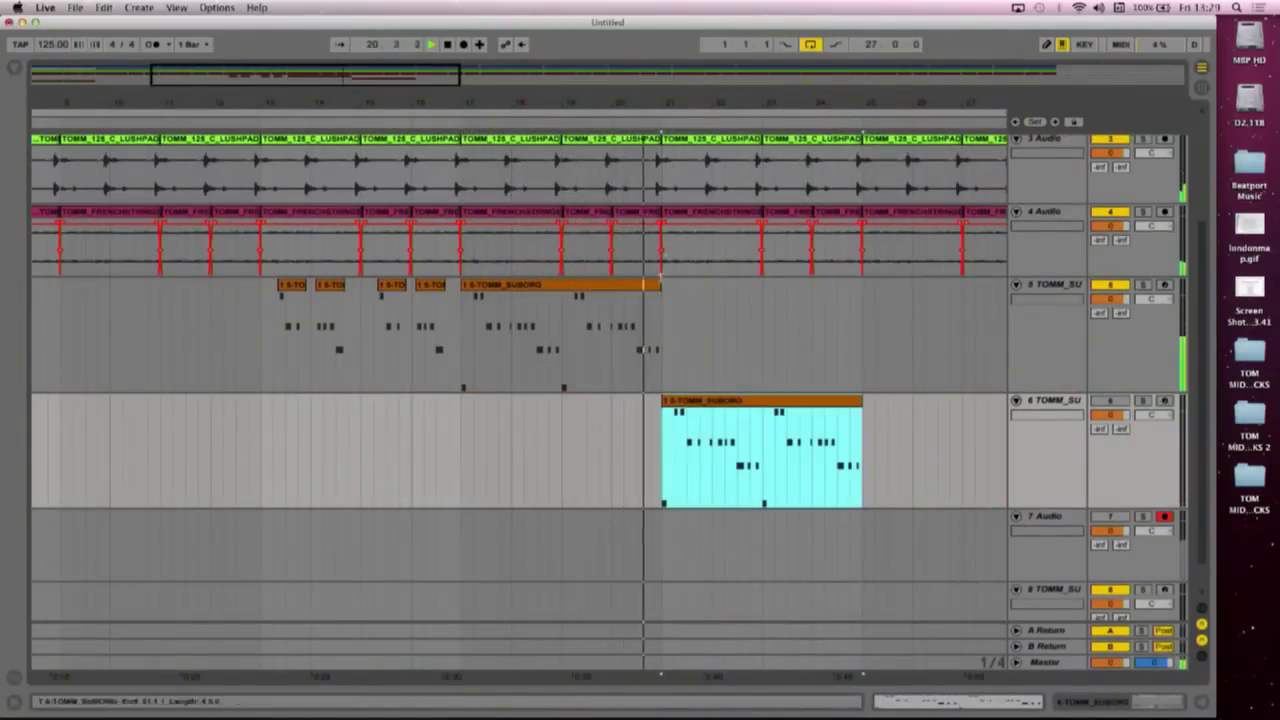
left_click_drag(629, 289, 830, 306)
left_click_drag(714, 103, 637, 84)
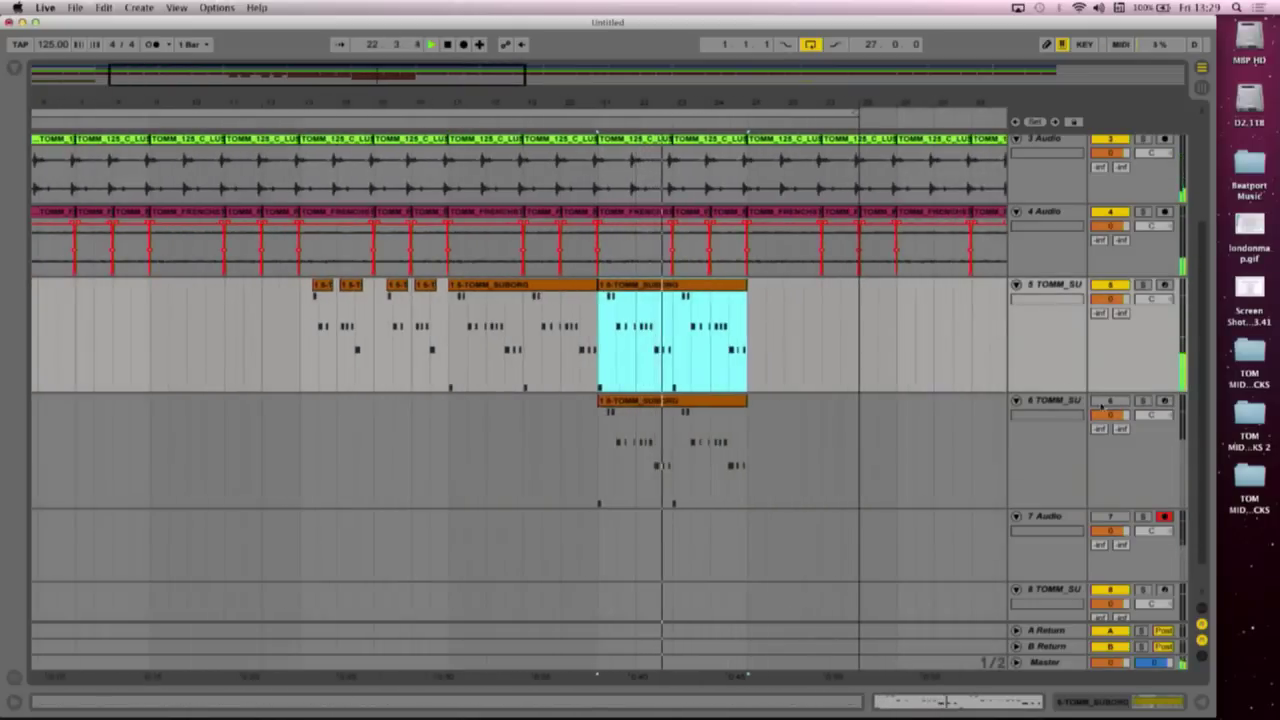
left_click(1106, 402)
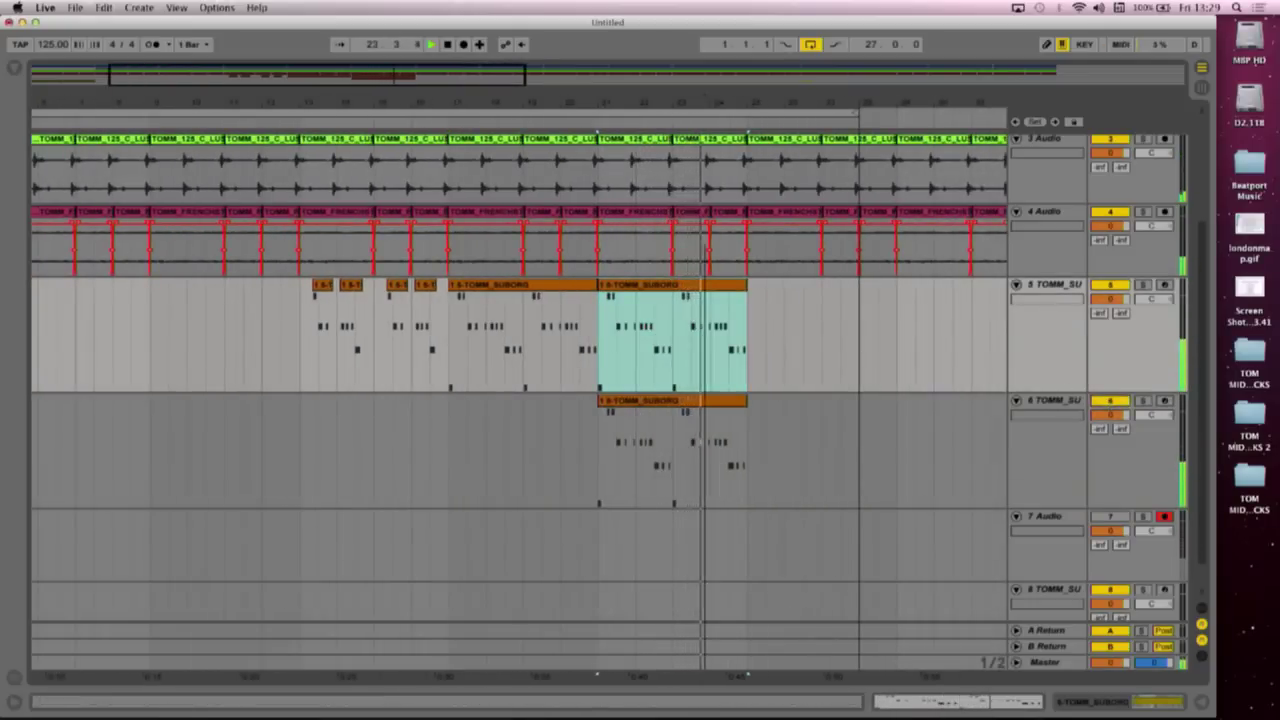
Step: Audition the recorded clip at bar 49 on track 7 and open the first 7-Audio-1 clip at the track's start
left_click_drag(703, 104, 343, 121)
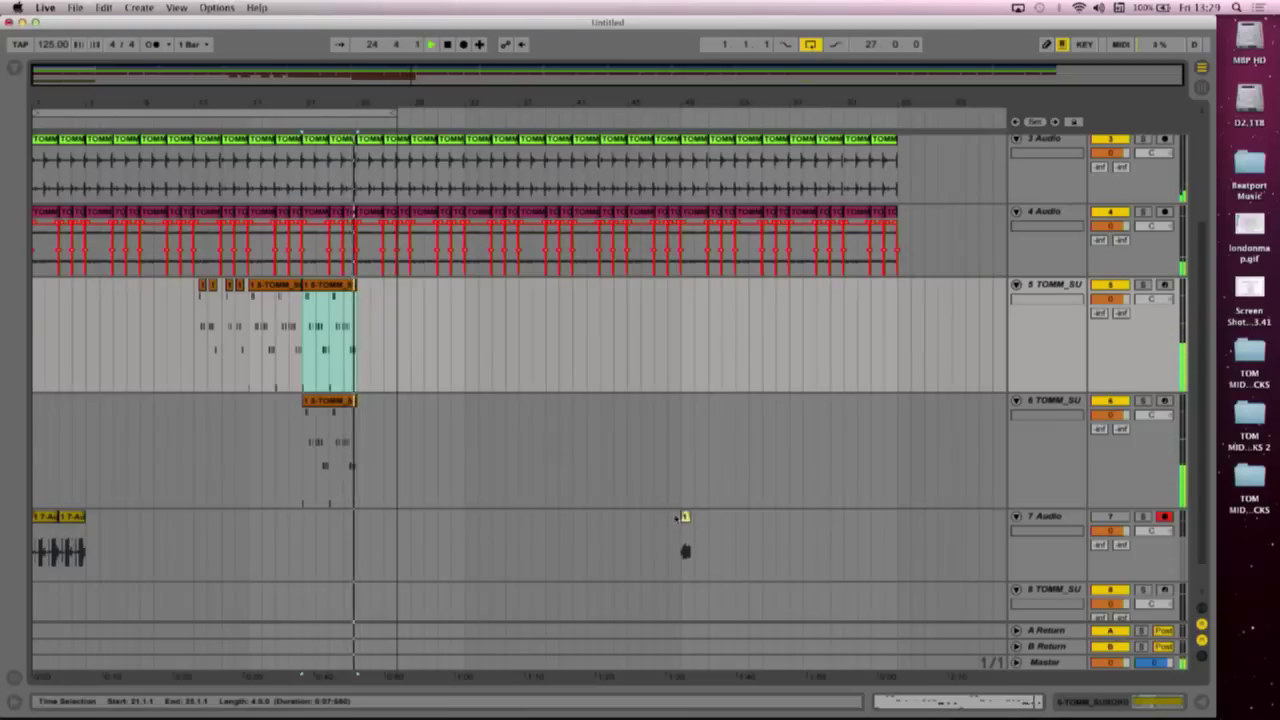
scroll(95, 500, "down", 1)
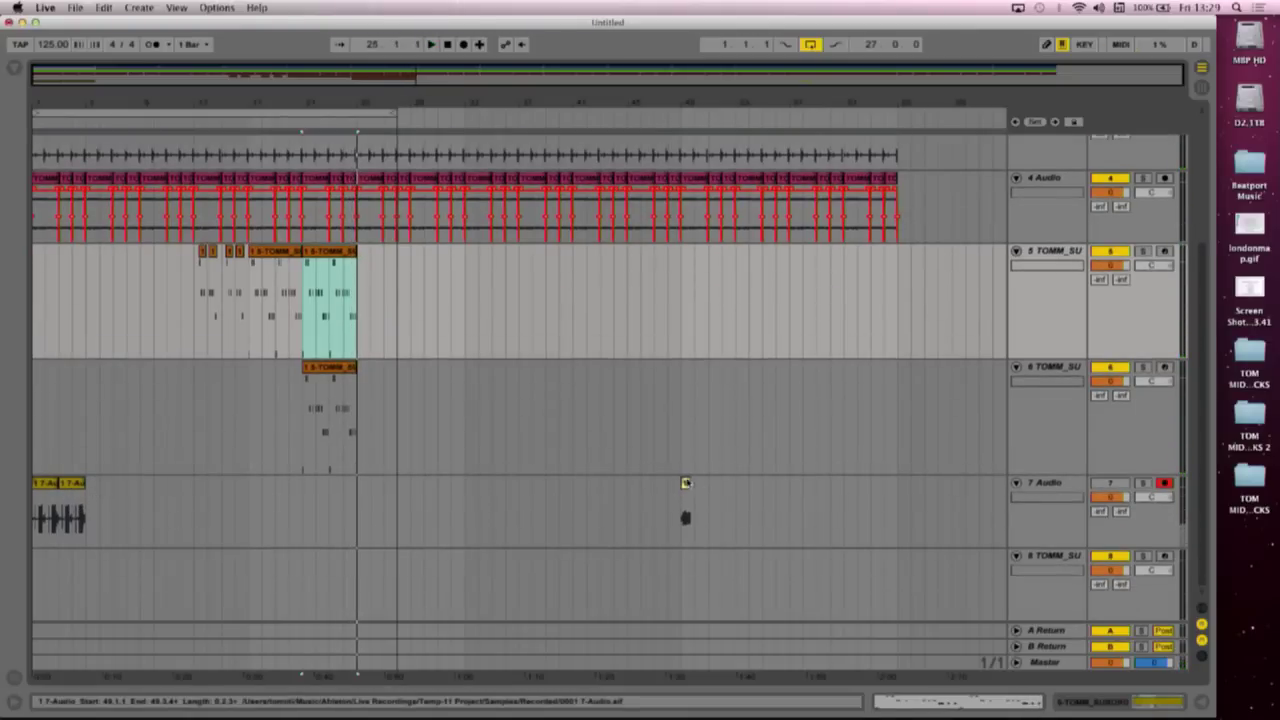
left_click(685, 517)
key("space")
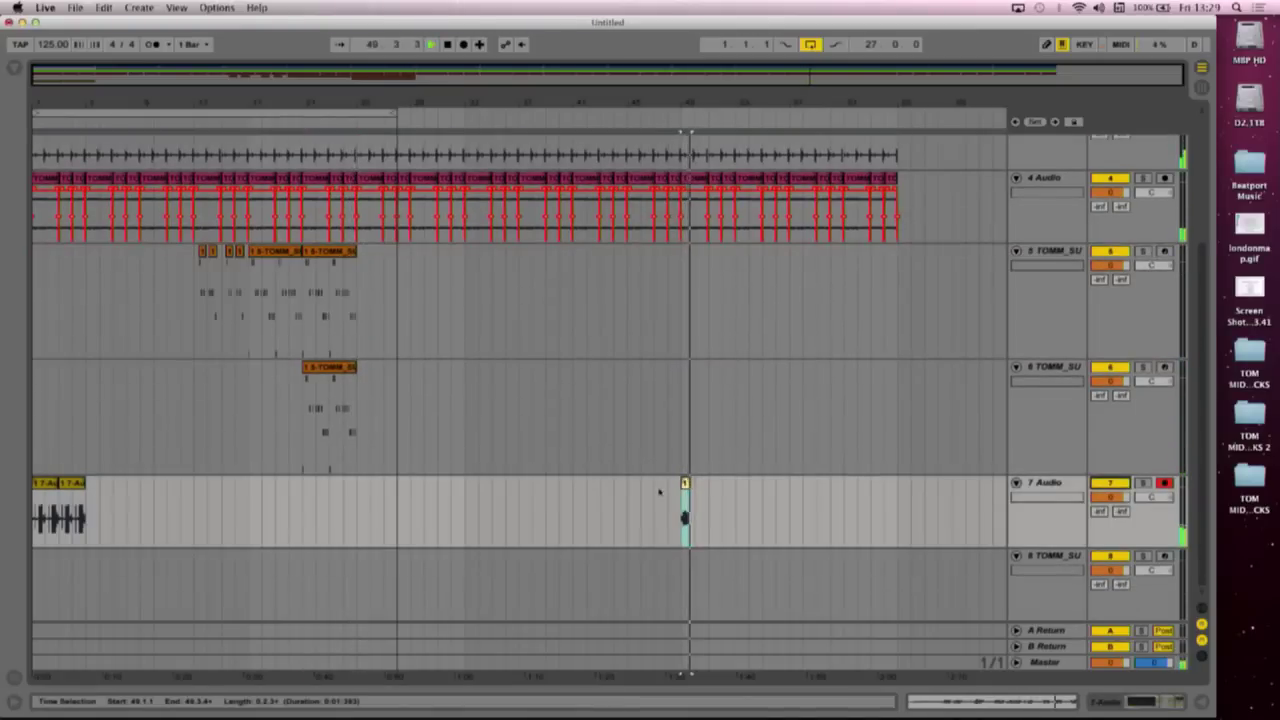
double_click(43, 487)
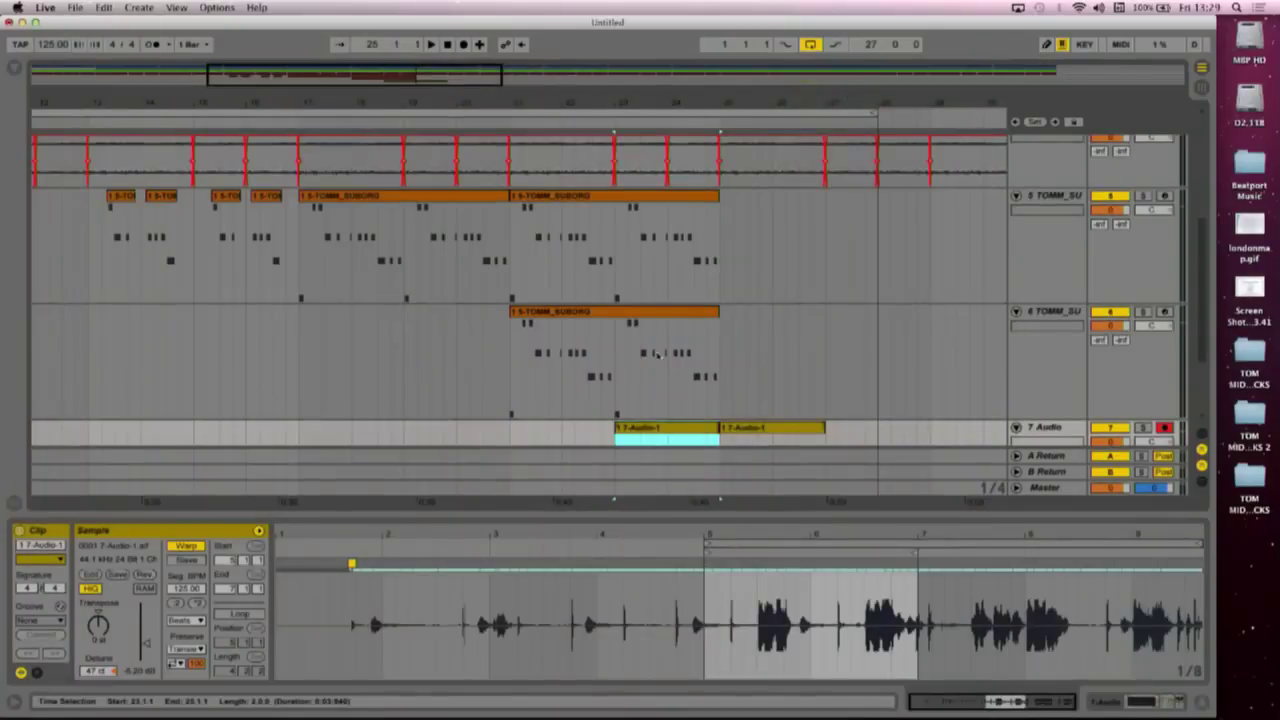
Step: Trim the start of the first 7-Audio-1 clip to 24.3.1 and the end of the track 6 TOMM_SUBORG clip to the same point
scroll(658, 352, "down", 3)
left_click(659, 323)
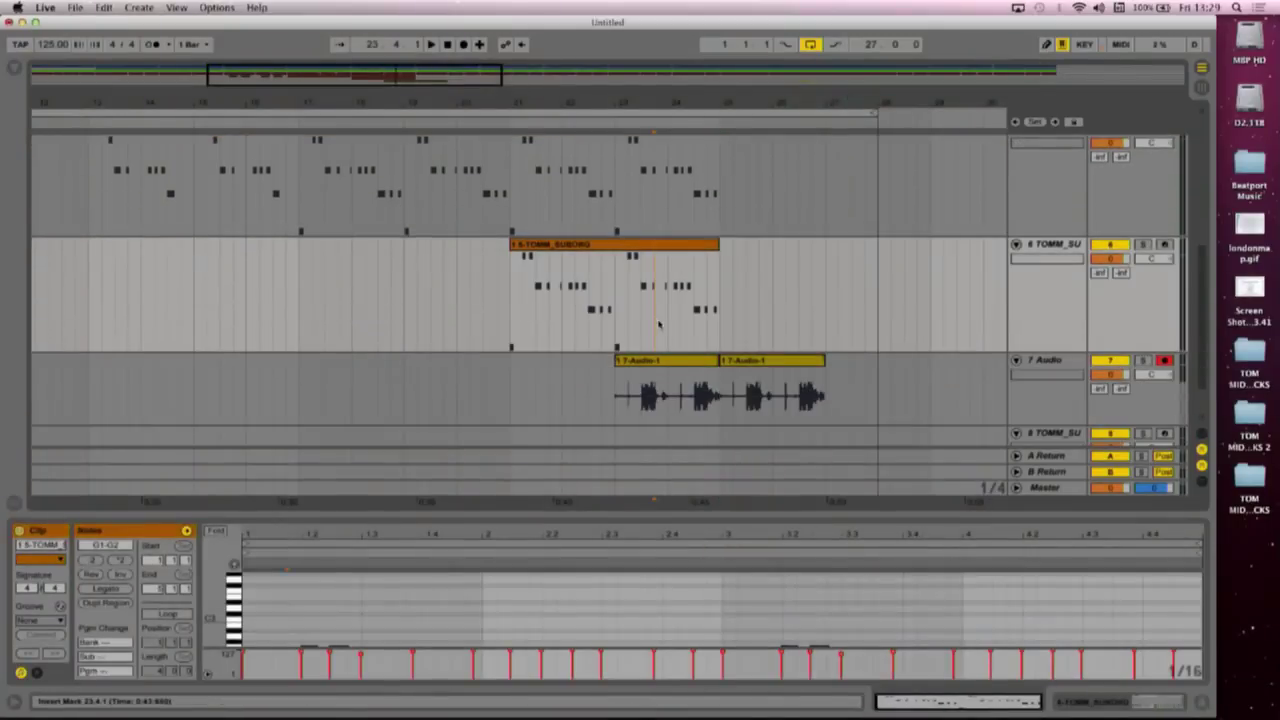
key("space")
left_click_drag(617, 380, 694, 380)
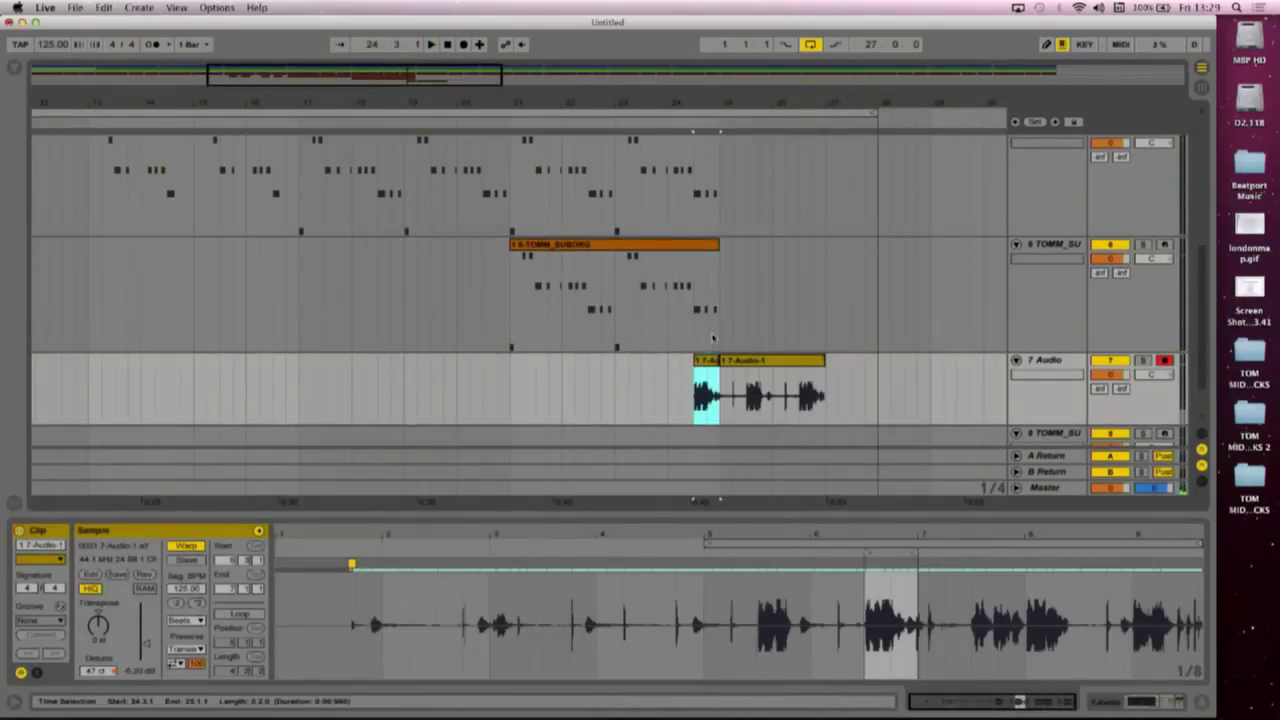
left_click_drag(717, 244, 694, 244)
scroll(705, 200, "up", 3)
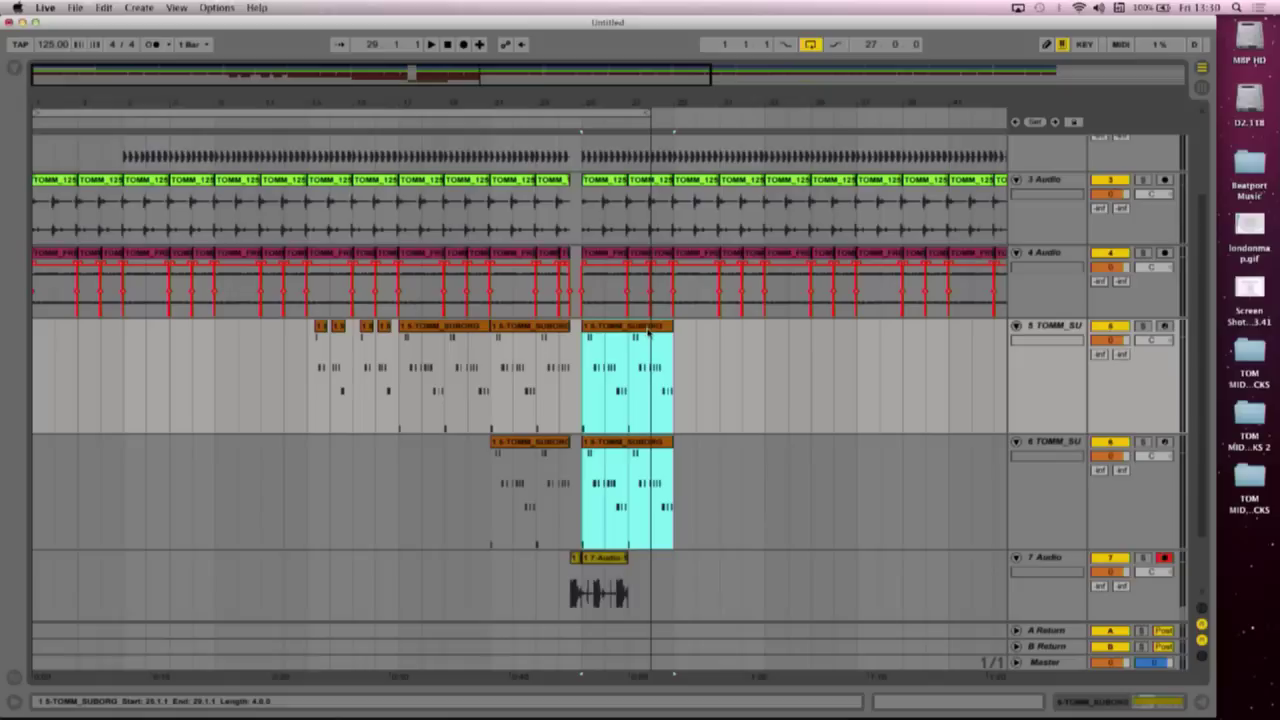
Step: Duplicate the bar 25 TOMM_SUBORG clips on tracks 5 and 6 and the 7-Audio-1 clip on track 7 up to bar 41
key("super+d")
key("super+d")
key("super+d")
key("super+d")
key("super+d")
key("super+d")
key("super+d")
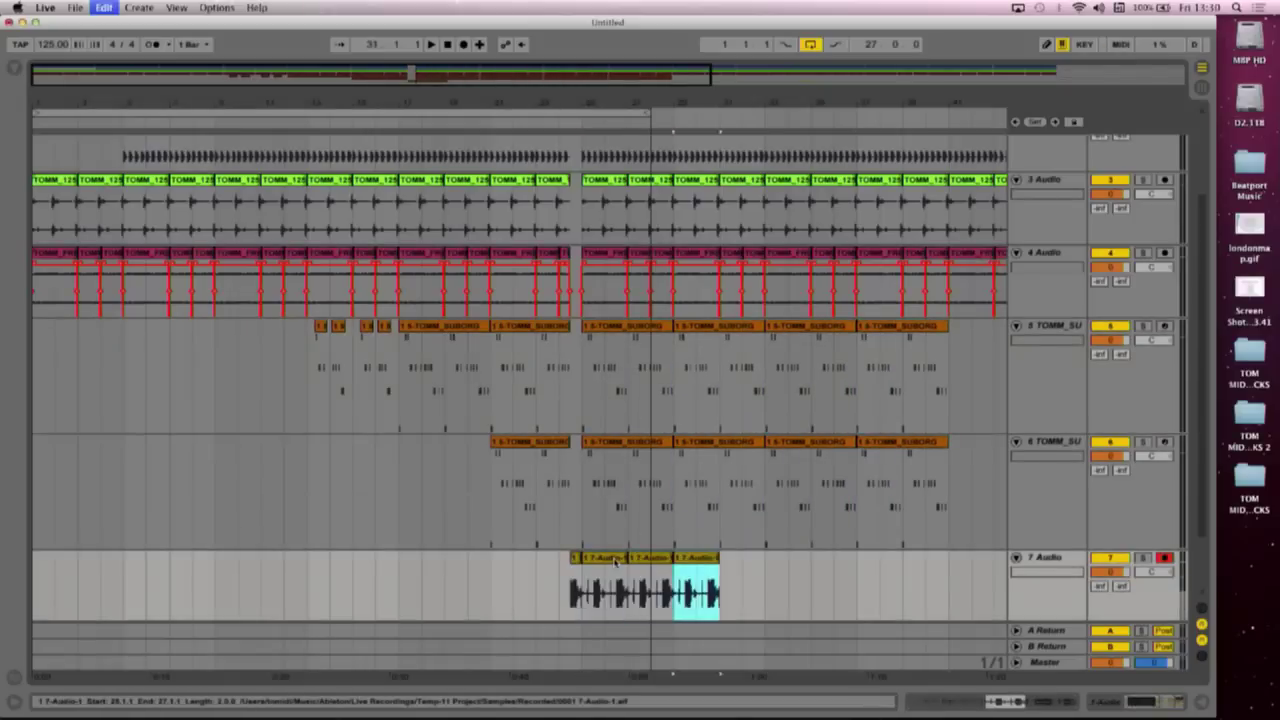
Step: Play the arrangement from bar 25 and extend the loop region to 38 bars
left_click(582, 408)
key("space")
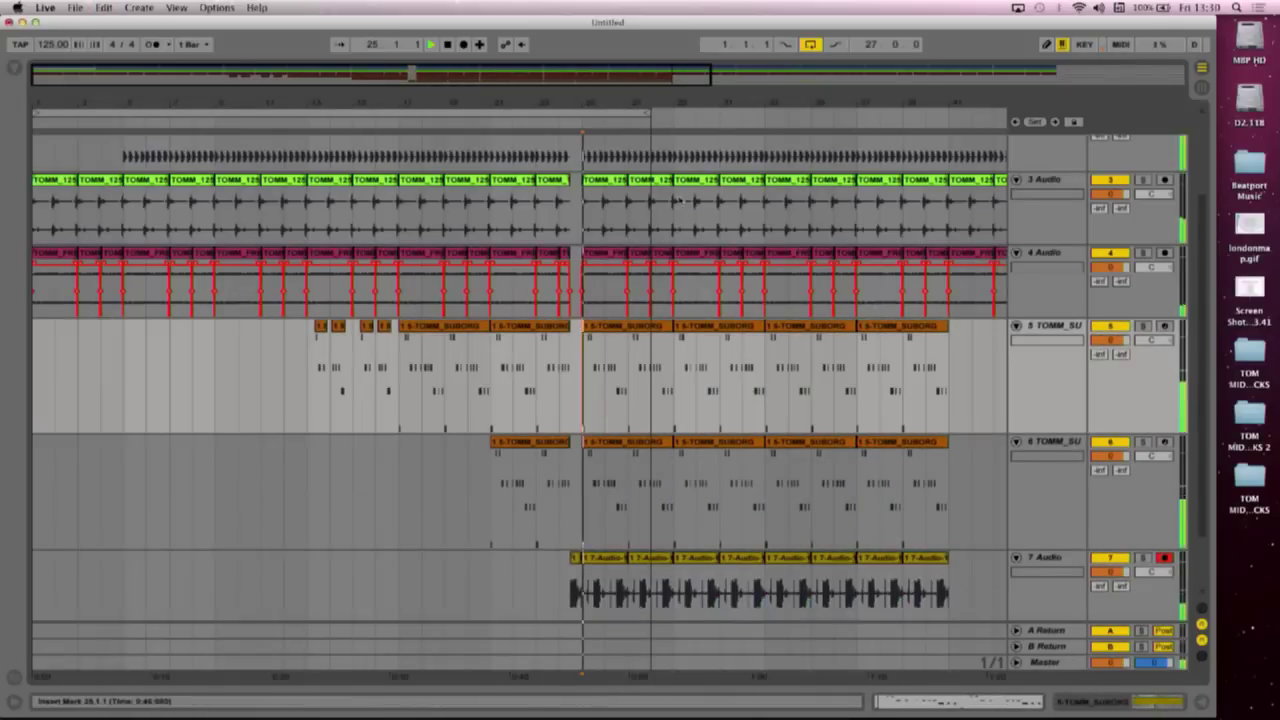
left_click_drag(648, 112, 689, 98)
Step: Select the eight 7-Audio-1 clips from bar 25 to bar 41 and adjust their Beats warp transient envelope together
left_click(468, 558)
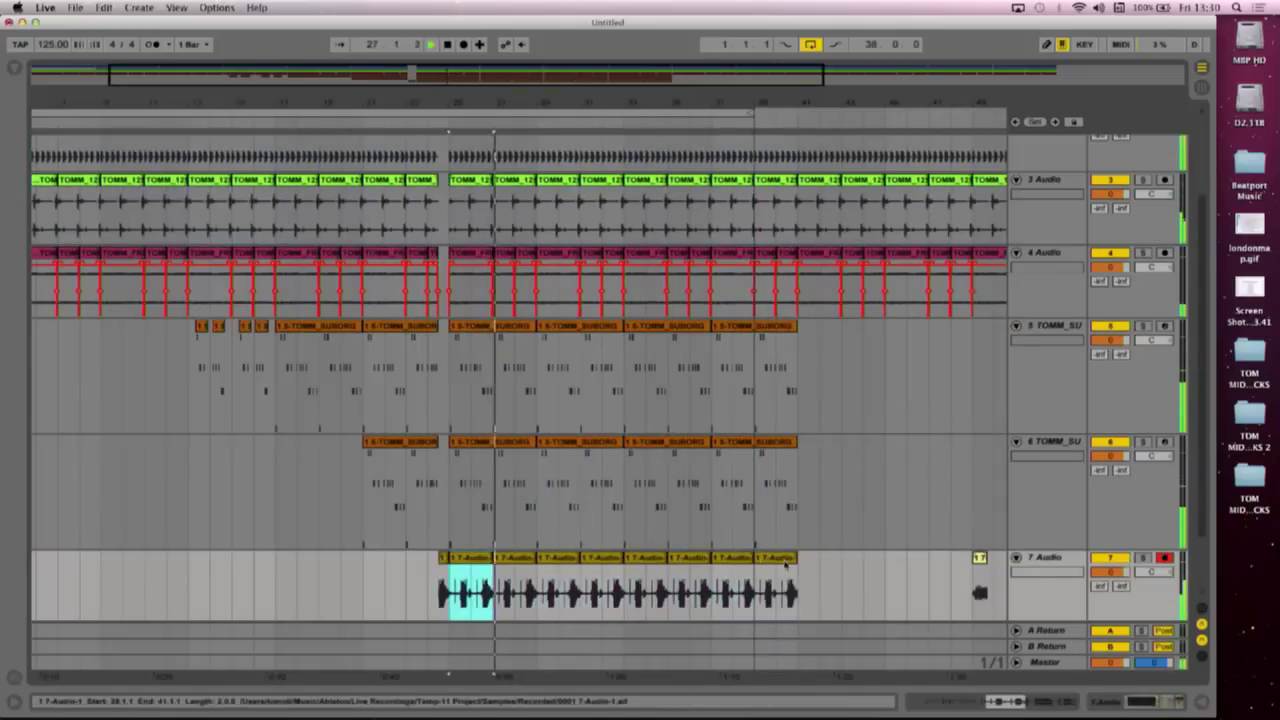
left_click(775, 558, "shift")
left_click(1022, 702)
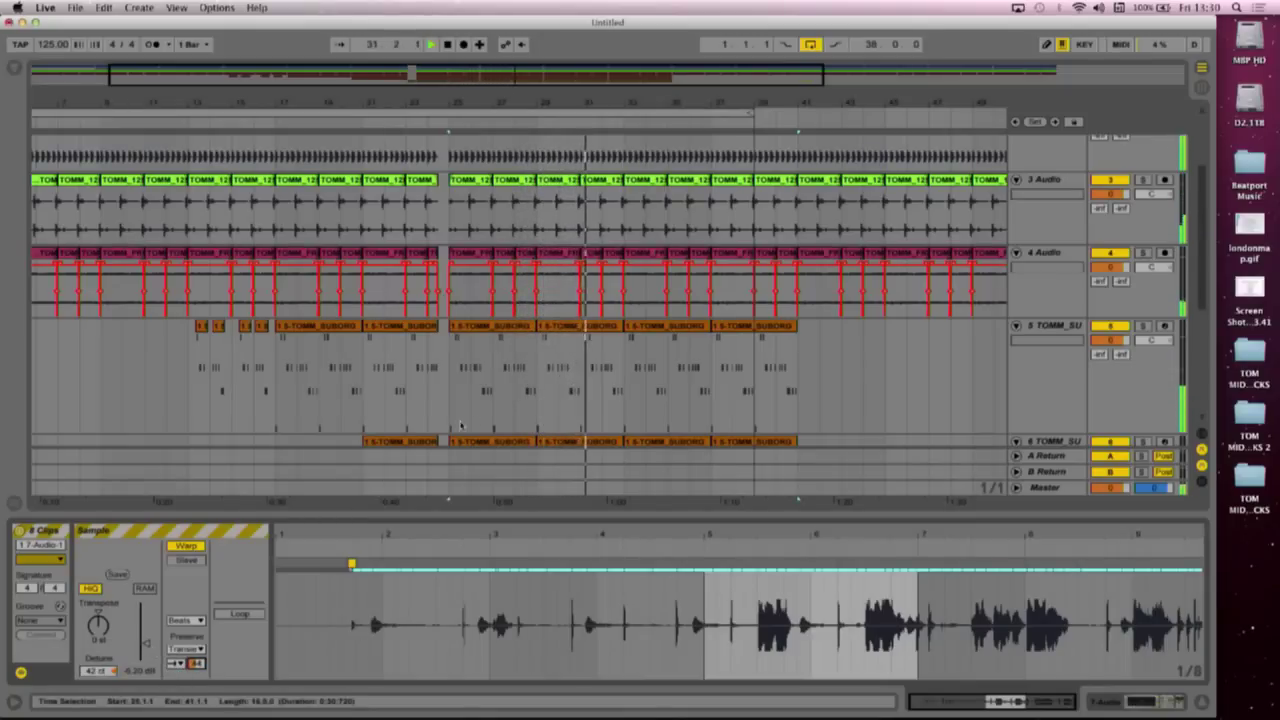
scroll(460, 426, "down", 10)
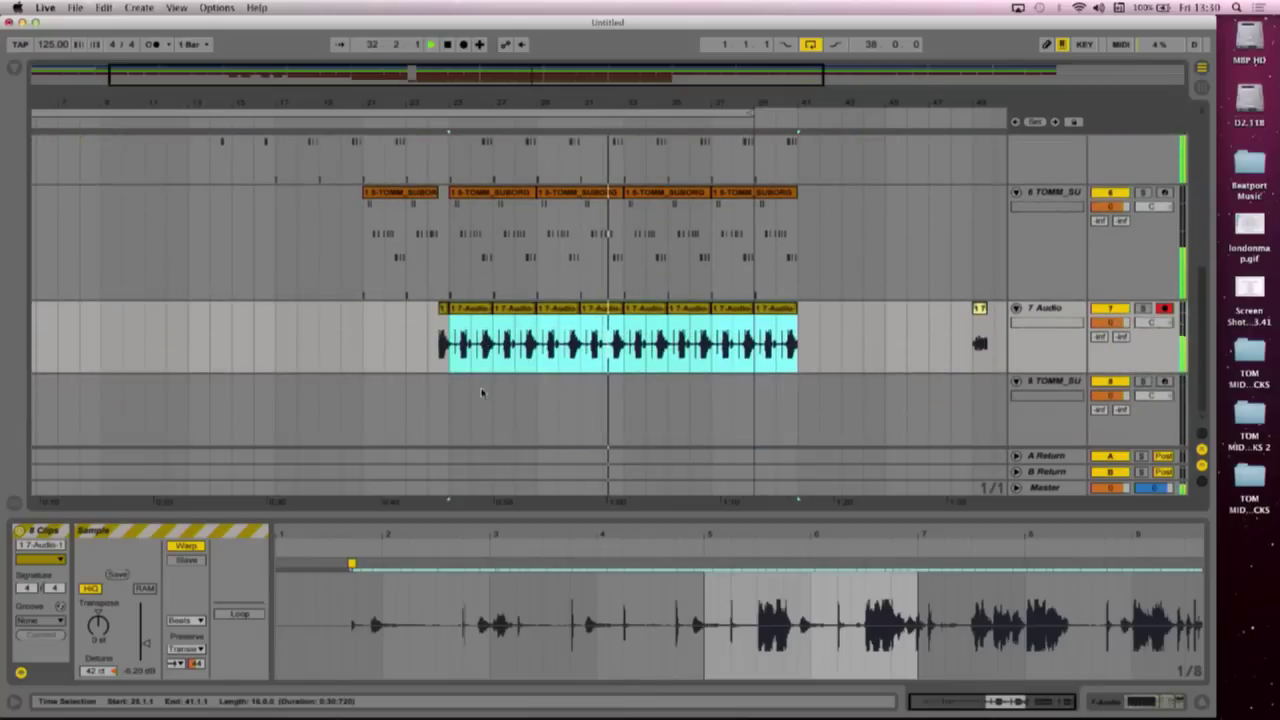
left_click_drag(199, 664, 199, 660)
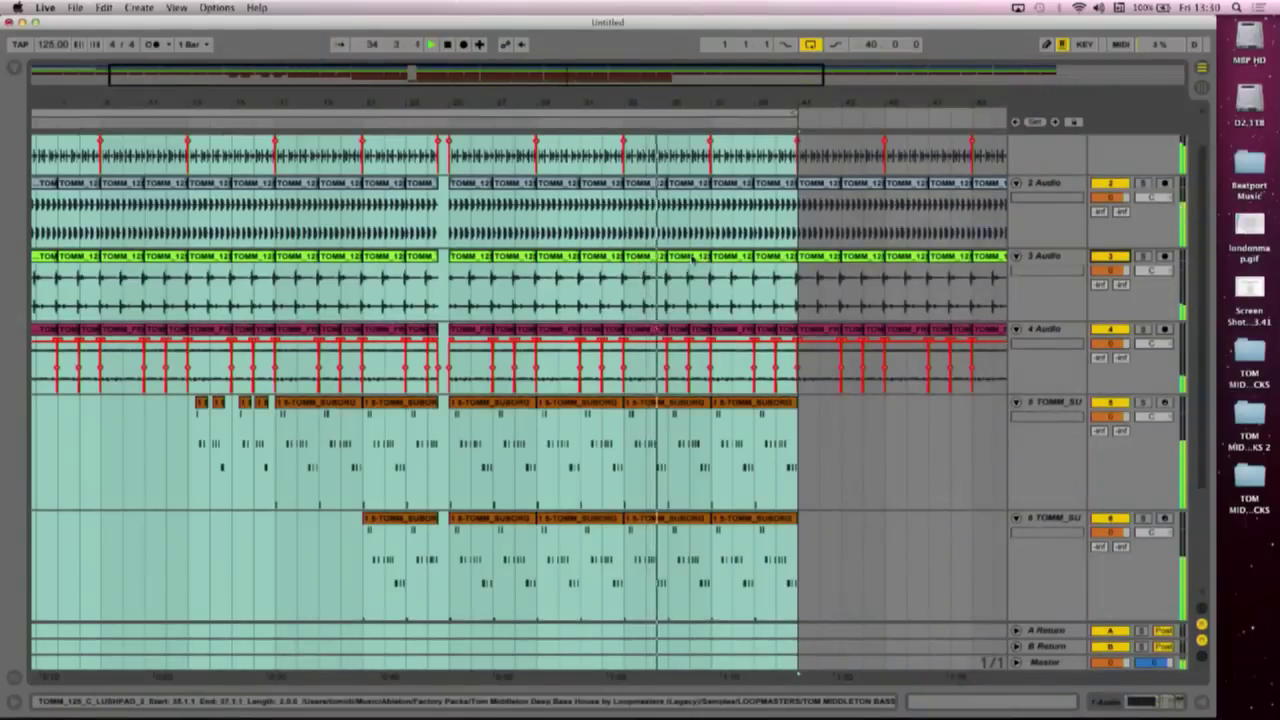
Step: Delete the TOMM_125_C_LUSHPAD_2 clips on track 3 between bars 35 and 41
left_click(689, 258)
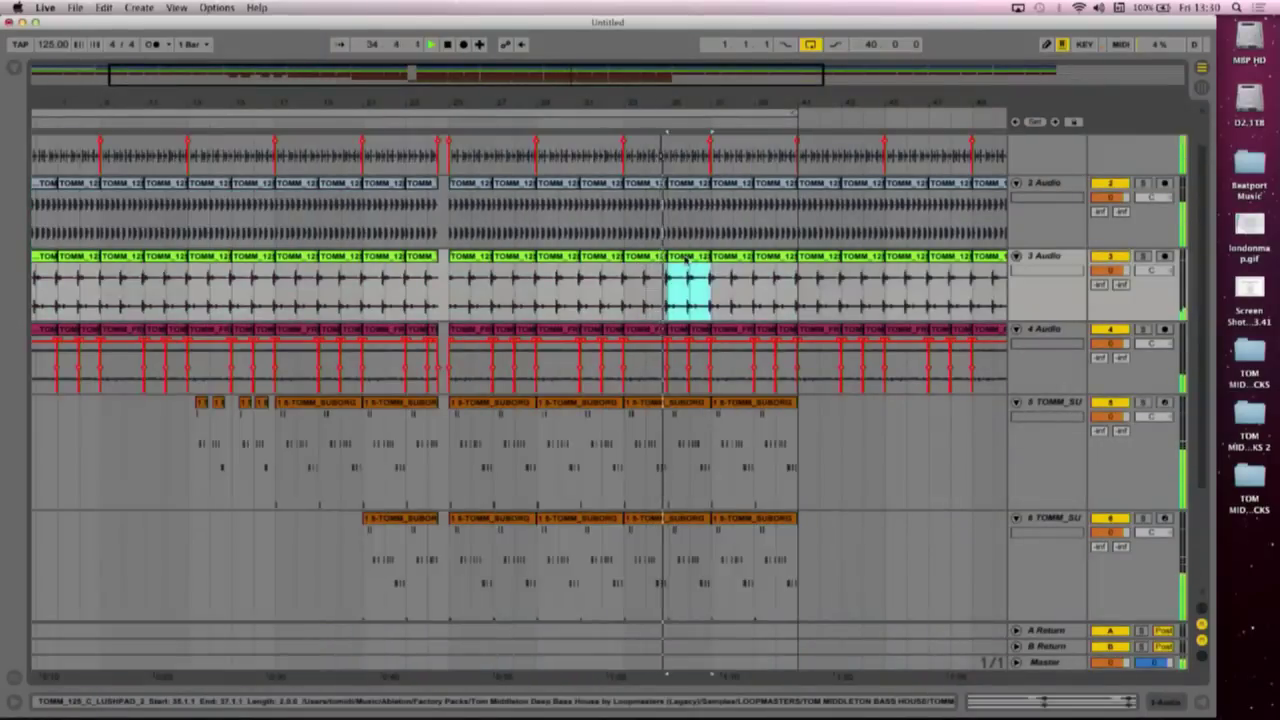
left_click_drag(689, 258, 770, 258)
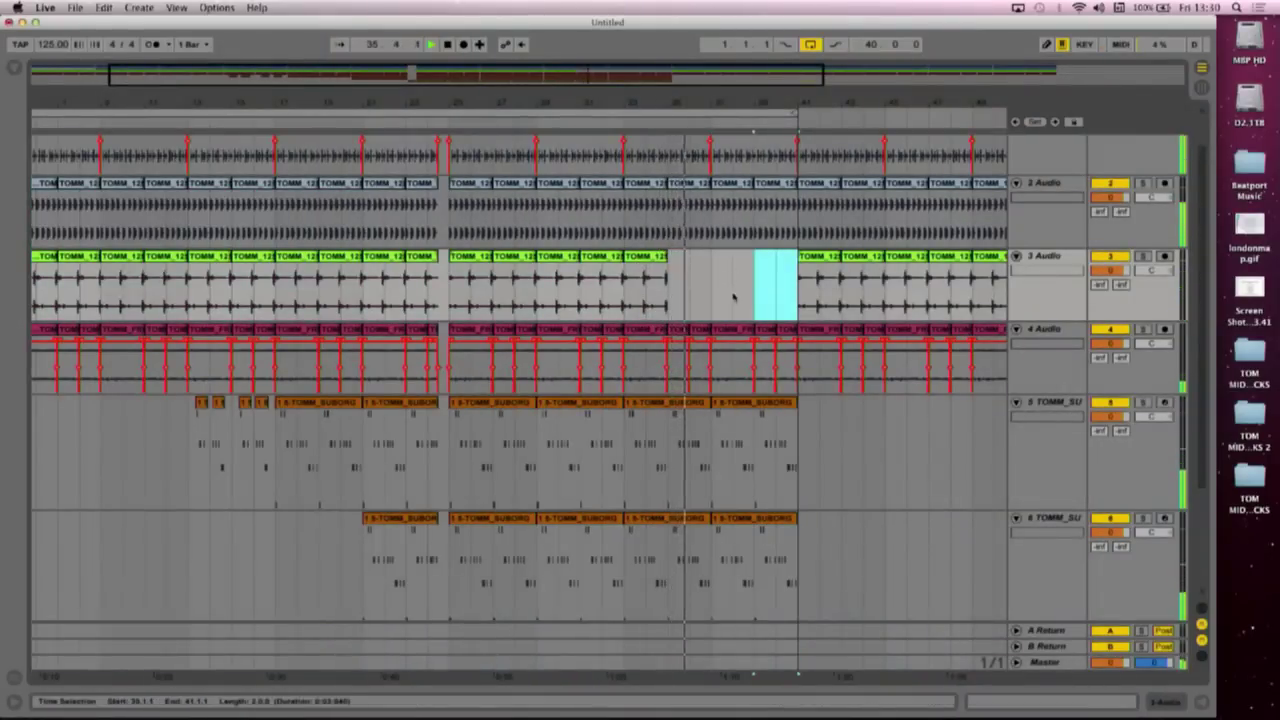
scroll(733, 296, "down", 2)
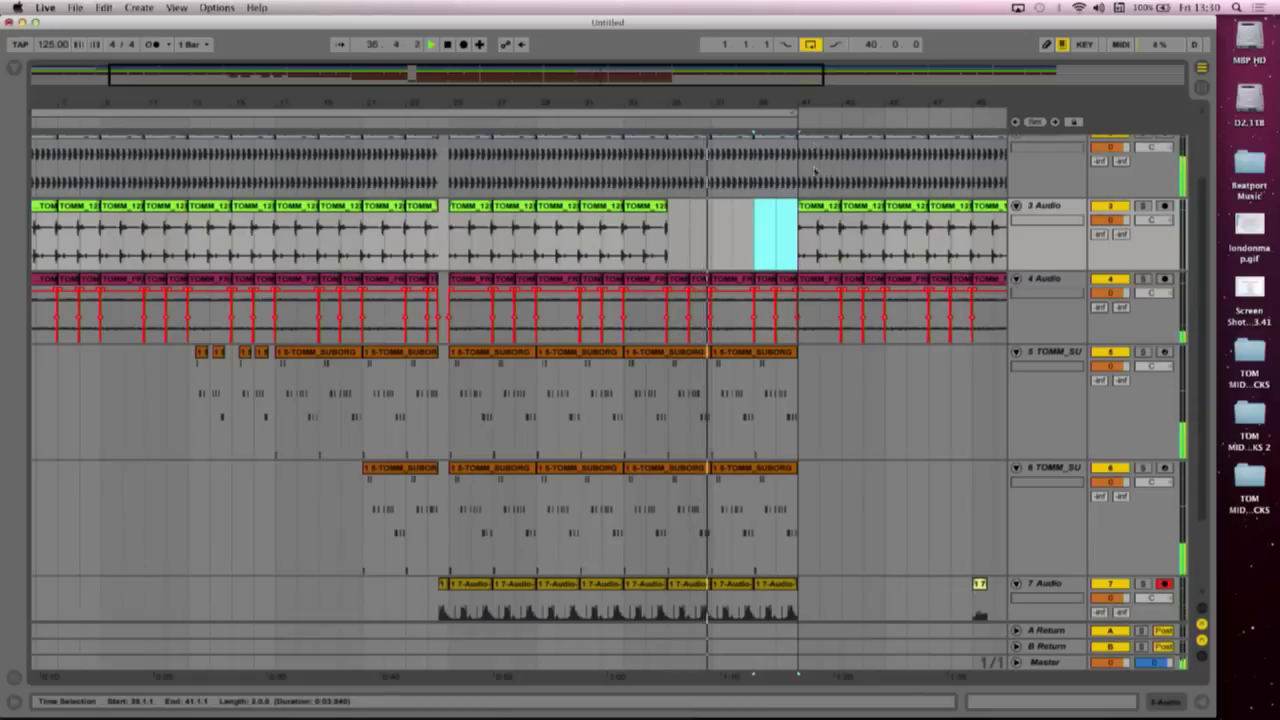